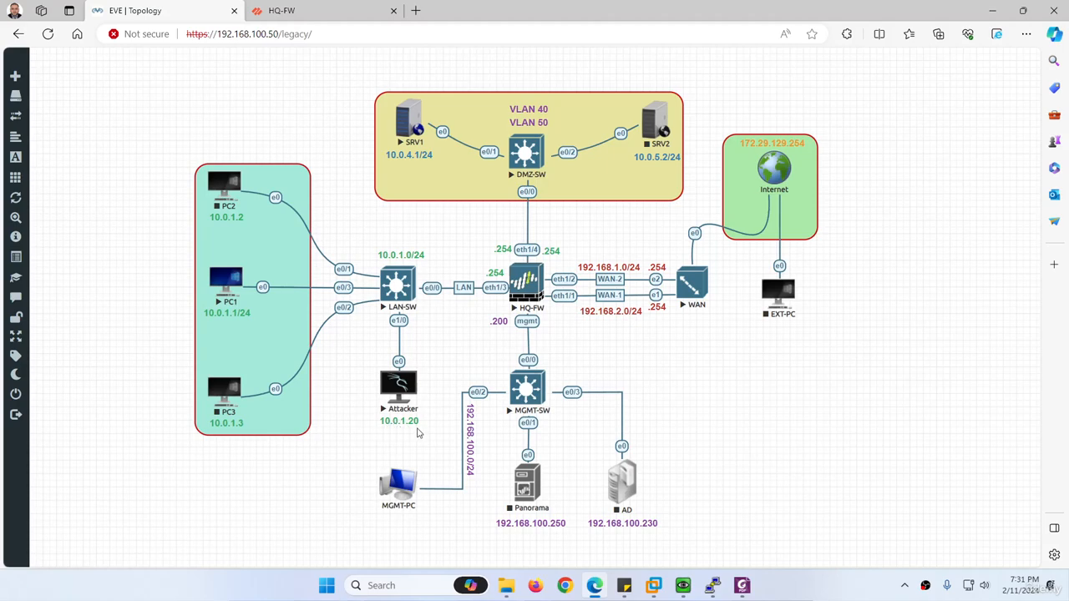
# - Switch to the Vulnerability Protection Lab PDF, review the lab parameters table, and copy the profile name VN-Profile
pyautogui.click(742, 586)
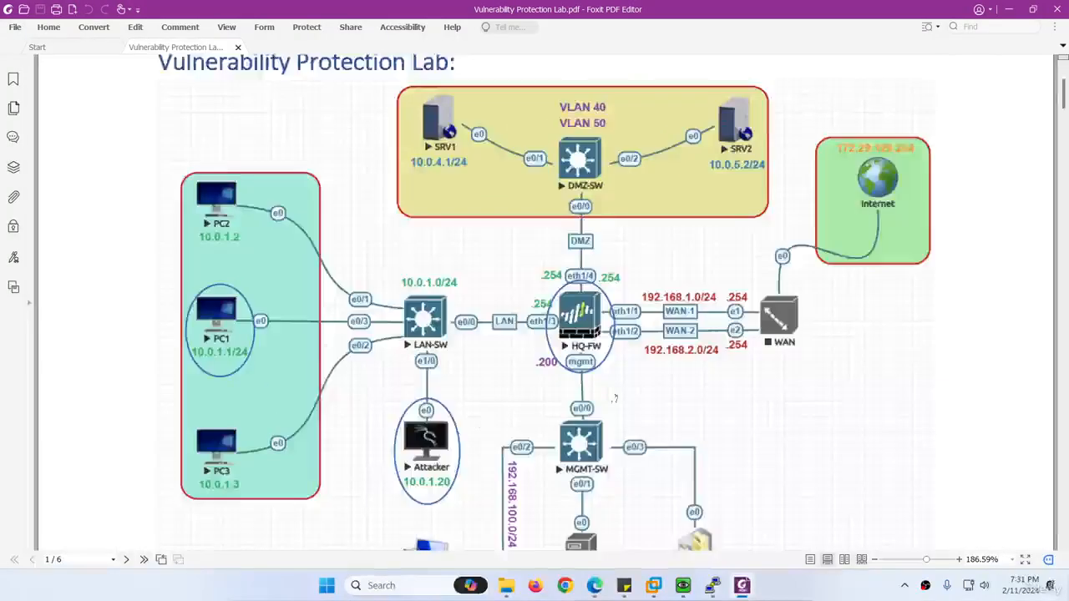
pyautogui.scroll(-5, 622, 427)
pyautogui.scroll(-3, 622, 427)
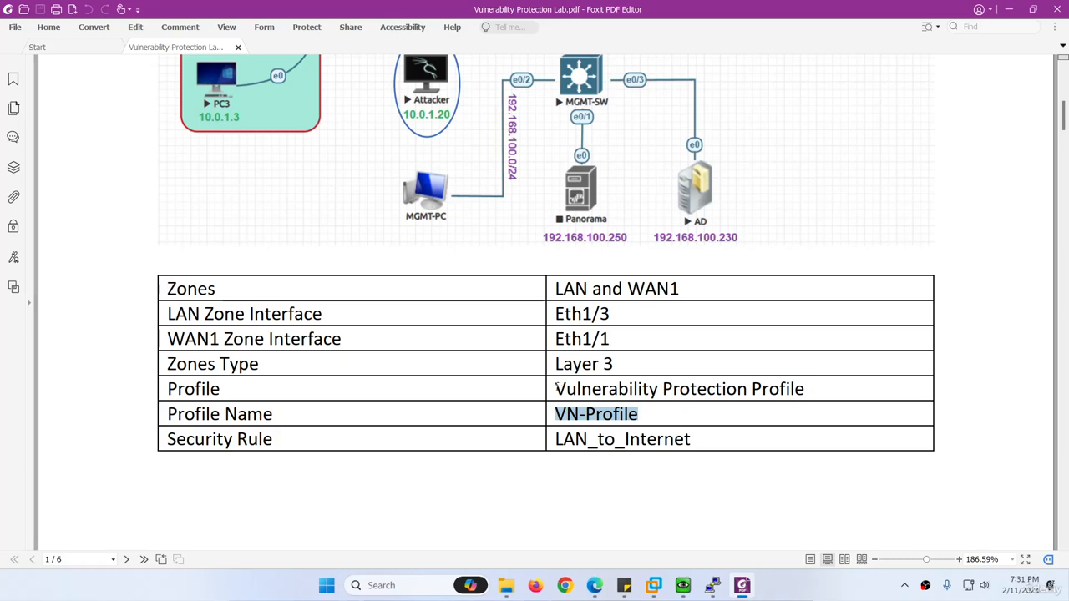
pyautogui.moveTo(556, 389); pyautogui.dragTo(810, 390)
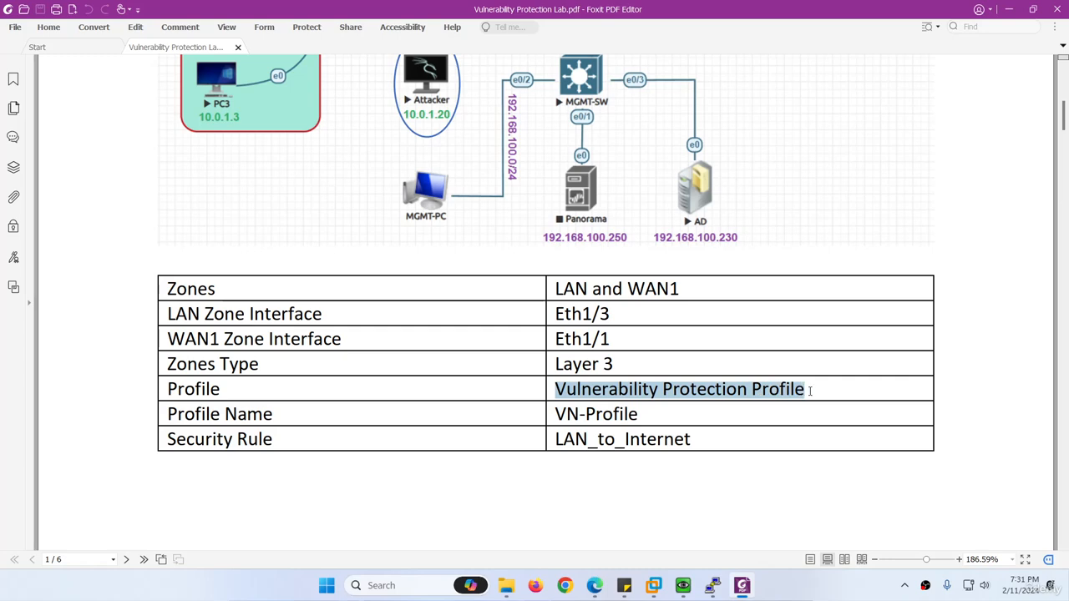
pyautogui.moveTo(552, 413); pyautogui.dragTo(642, 415)
pyautogui.rightClick(602, 415)
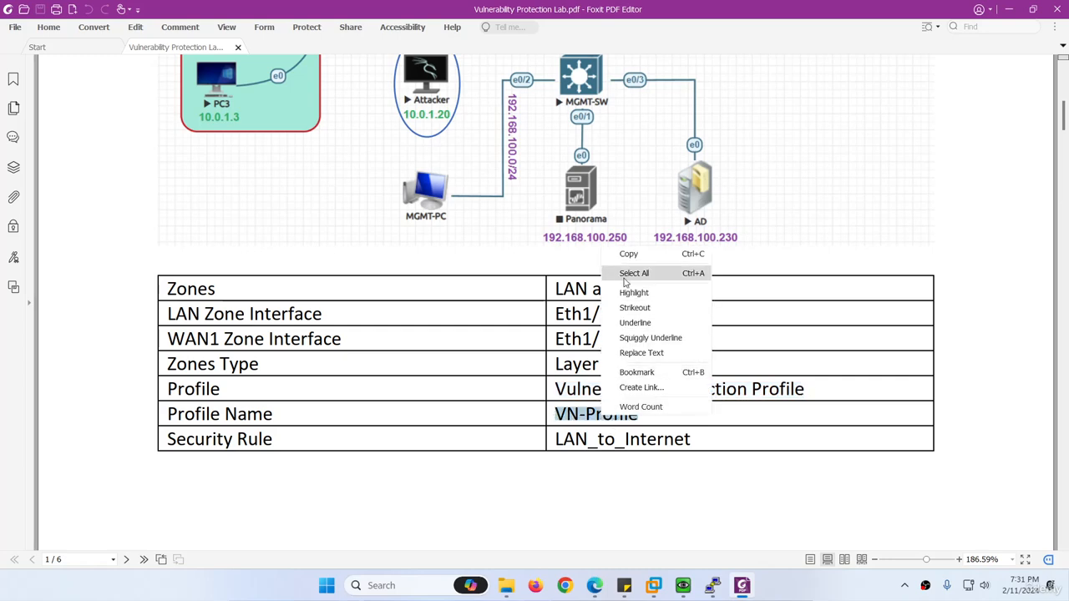
pyautogui.click(639, 250)
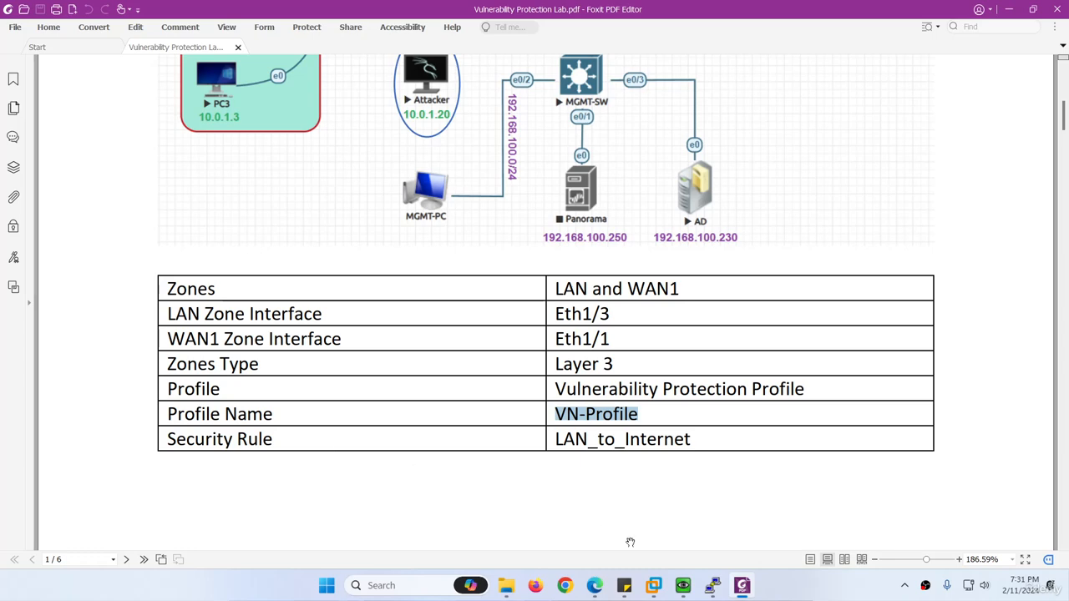
# - Switch to the HQ-FW firewall in the browser and check which security profiles the security policy rules use
pyautogui.click(741, 587)
pyautogui.click(305, 11)
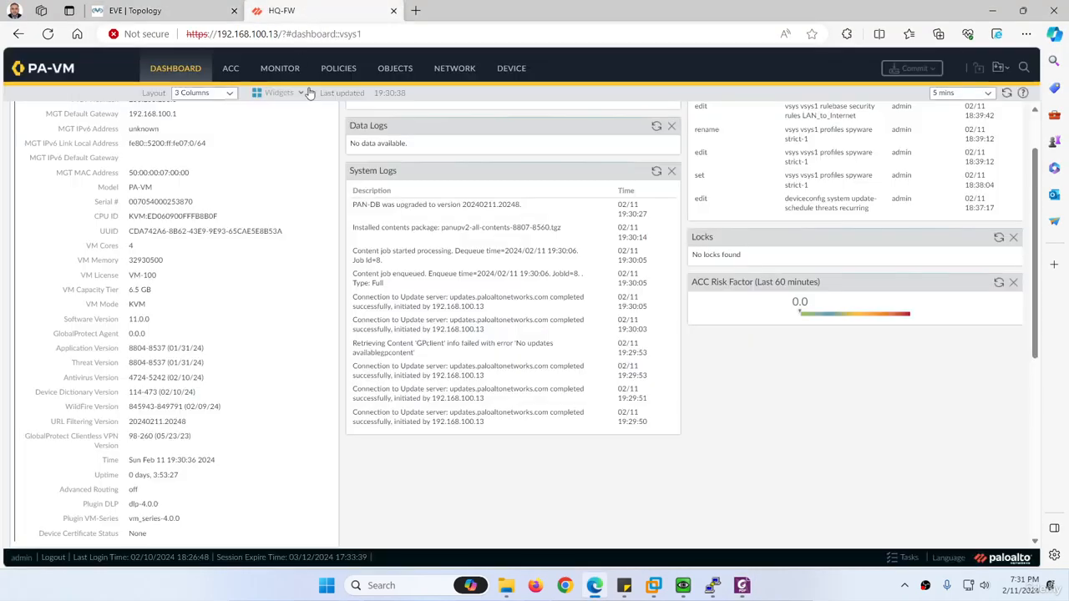
pyautogui.click(341, 70)
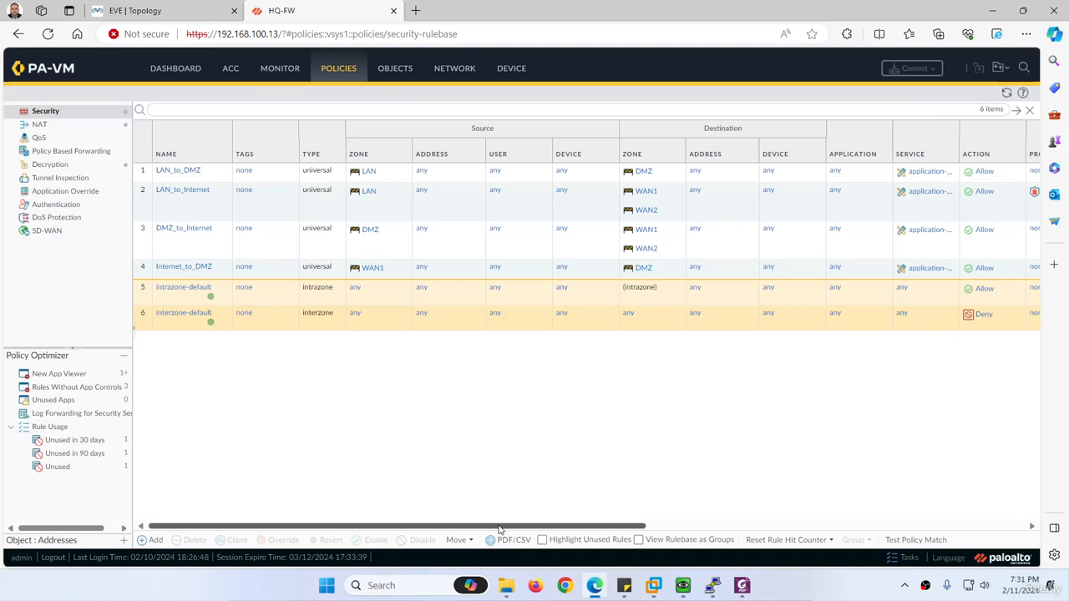
pyautogui.moveTo(502, 526); pyautogui.dragTo(746, 521)
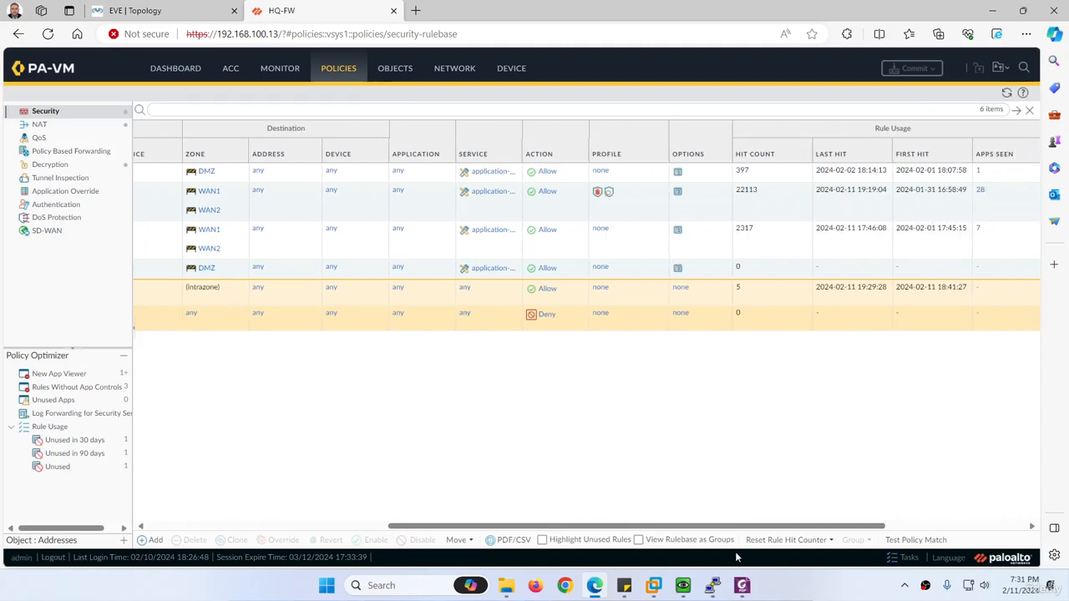
# - Return to the lab PDF and read the instructions for locating the Vulnerability Protection profiles
pyautogui.click(742, 586)
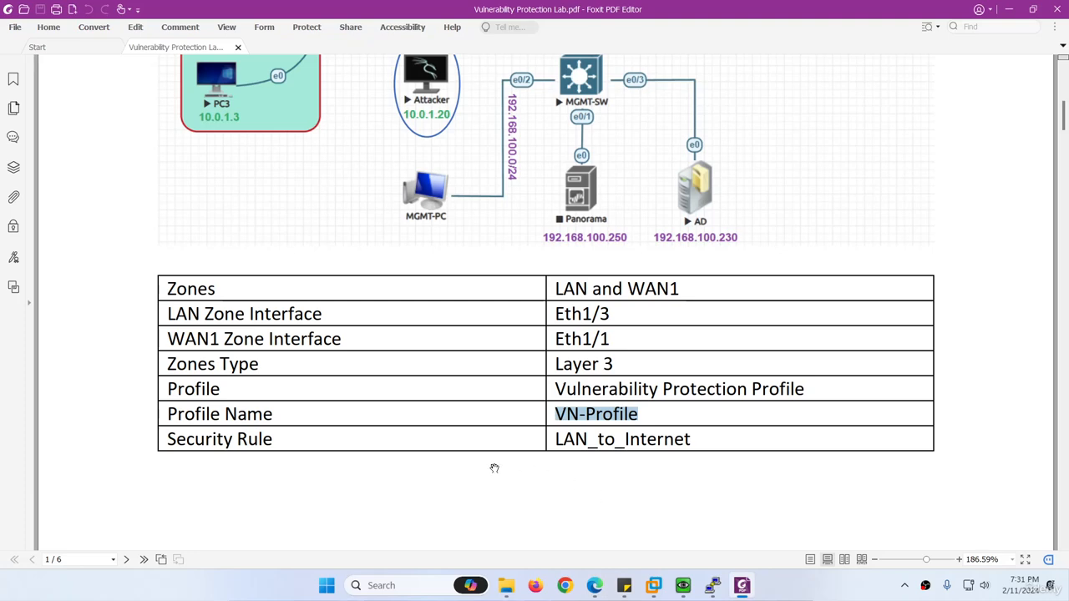
pyautogui.scroll(-10, 499, 465)
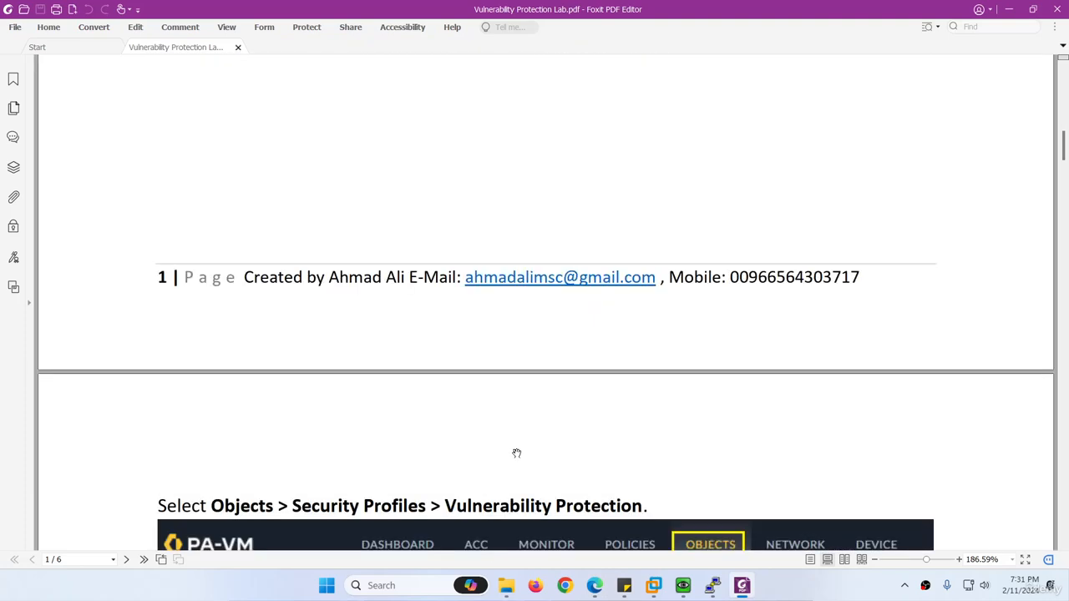
pyautogui.scroll(-3, 516, 452)
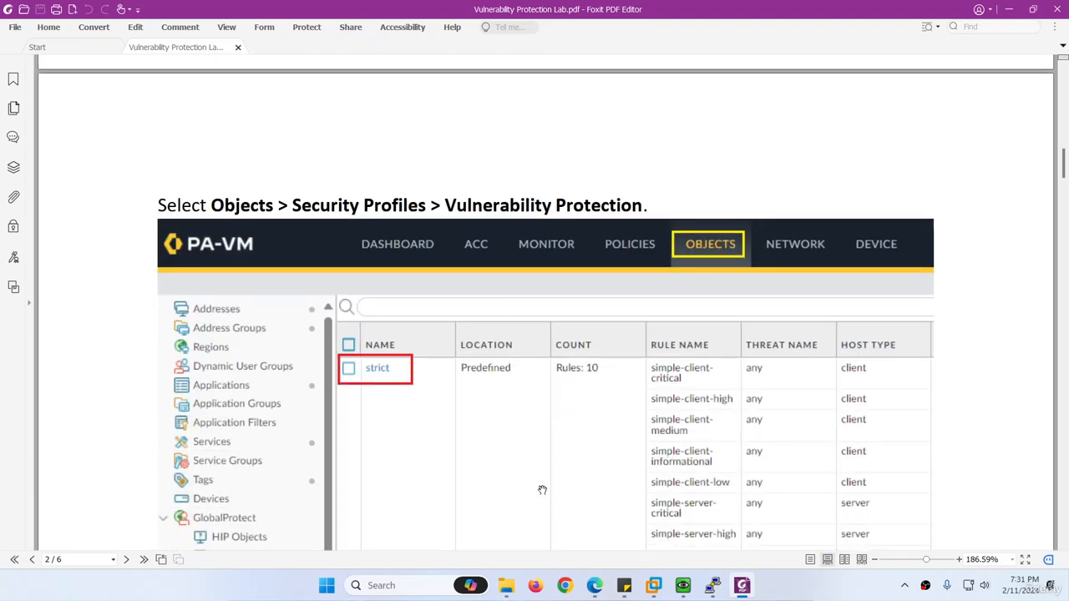
# - Switch back to the HQ-FW firewall and check the expiry date of the Threat Prevention license
pyautogui.click(595, 585)
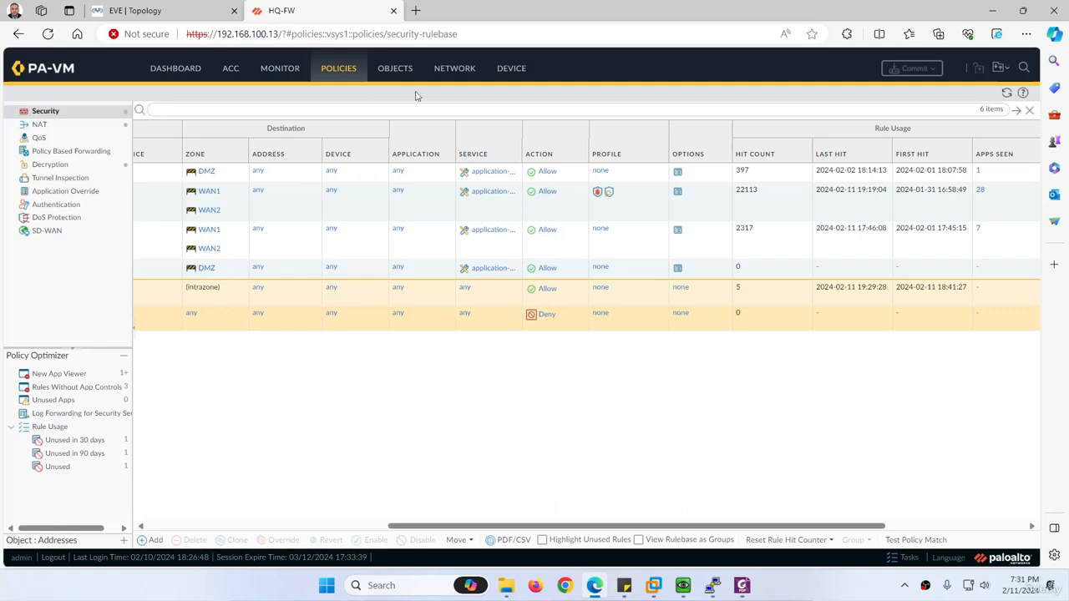
pyautogui.click(509, 68)
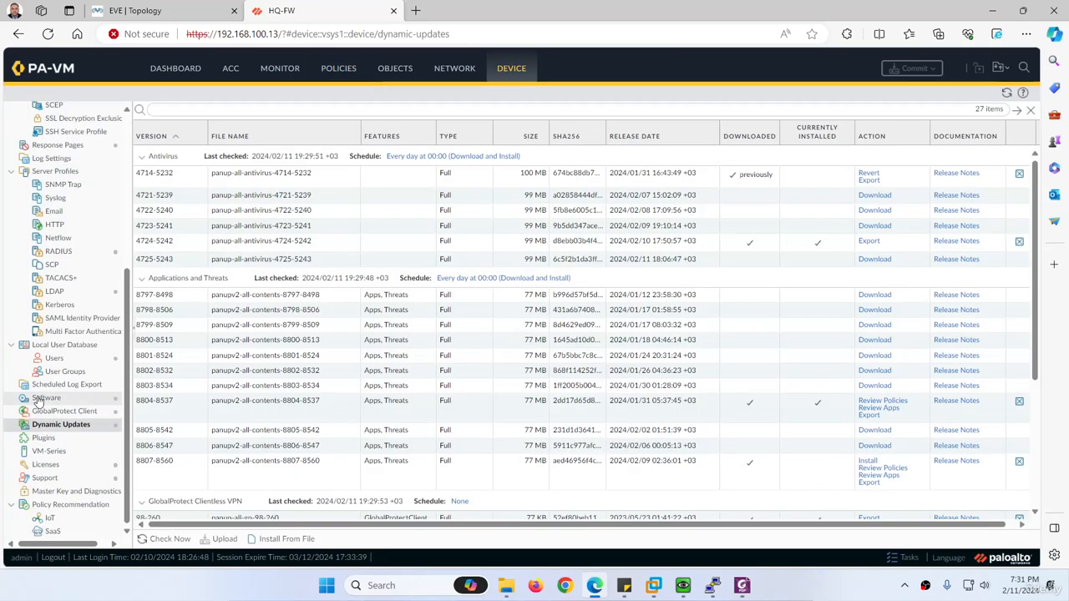
pyautogui.click(66, 465)
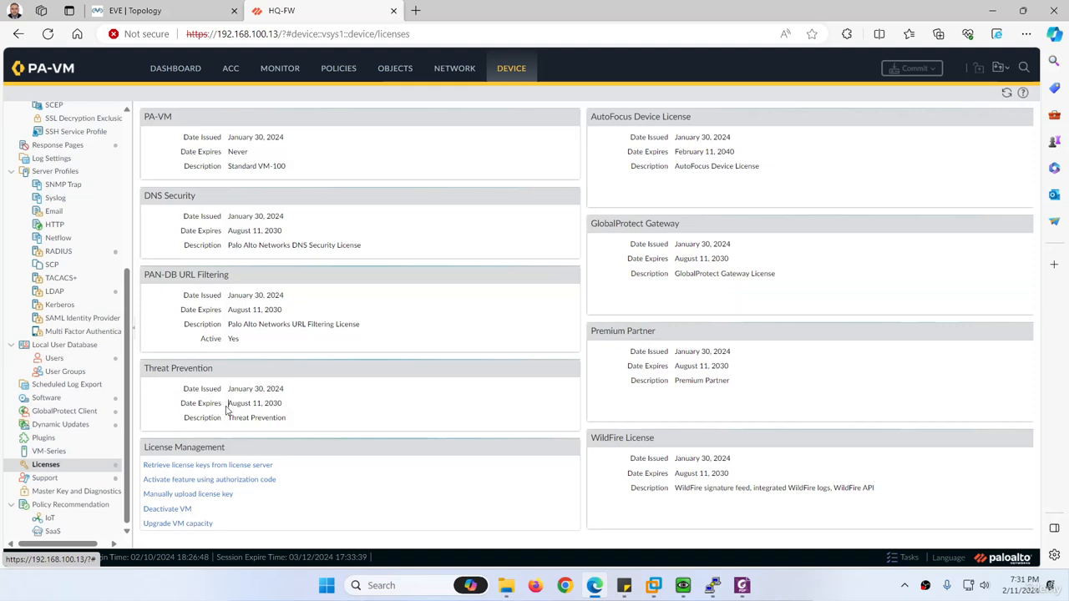
pyautogui.moveTo(226, 408); pyautogui.dragTo(282, 407)
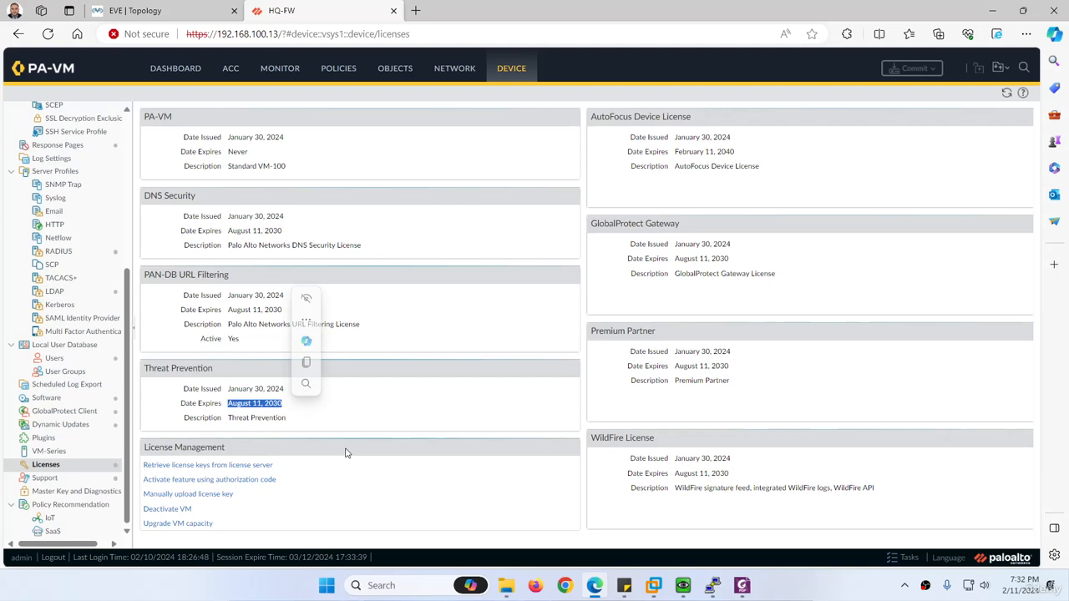
# - Check for new dynamic updates and install the Applications and Threats content version 8807-8560
pyautogui.click(53, 426)
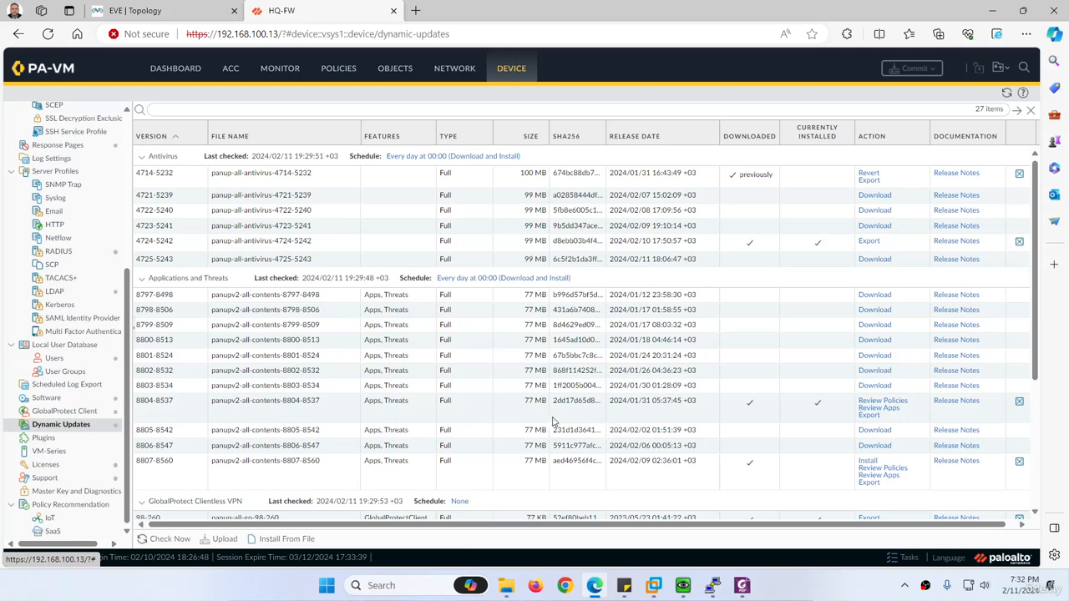
pyautogui.click(167, 540)
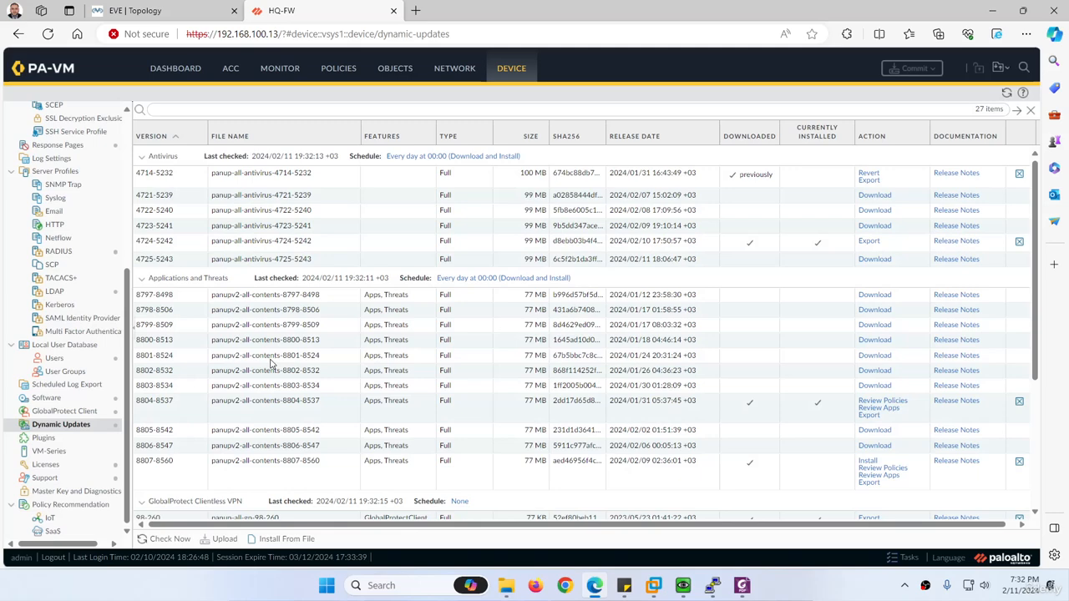
pyautogui.scroll(-3, 338, 392)
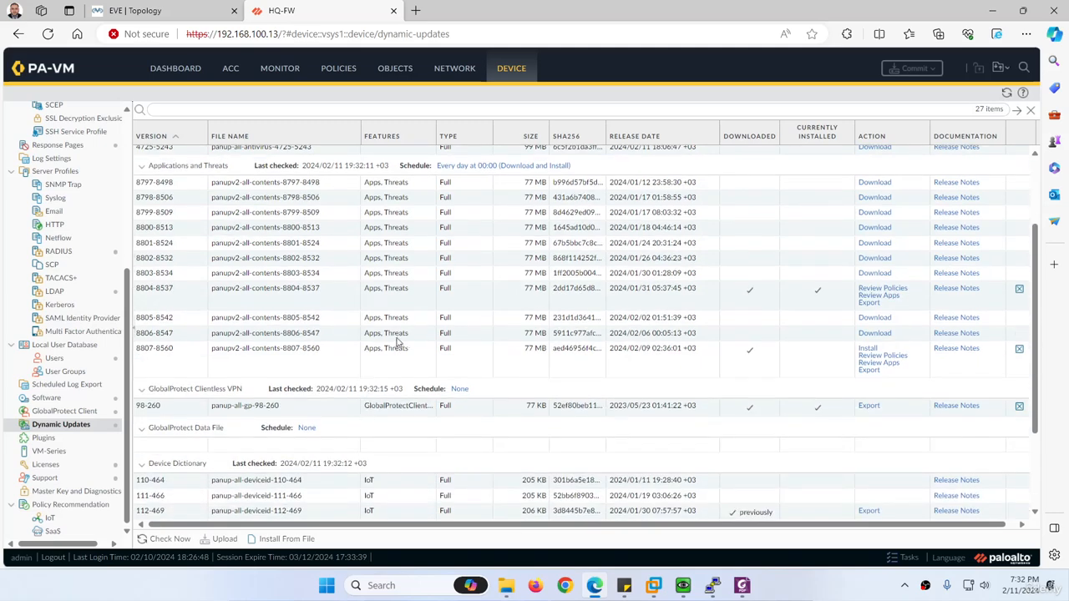
pyautogui.click(868, 349)
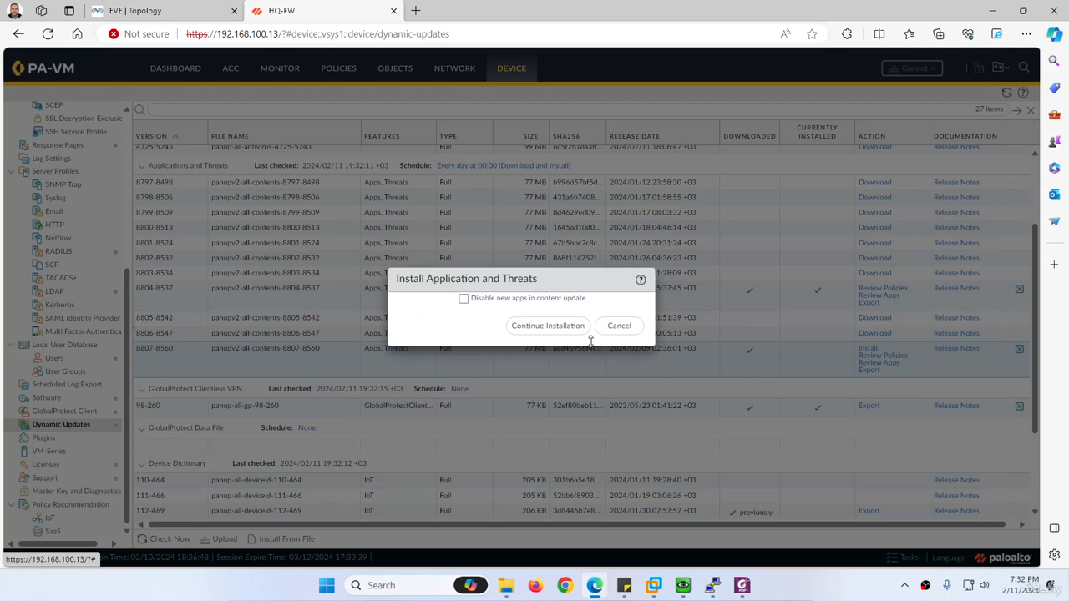
pyautogui.click(543, 328)
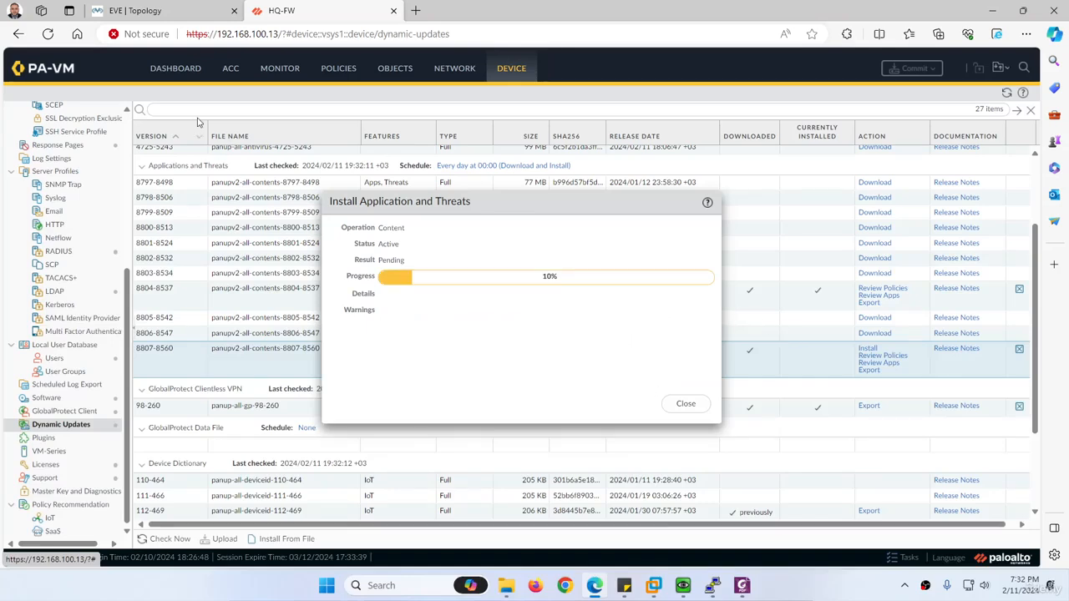
# - Check the Threat Version in the dashboard's general information while the content installation runs
pyautogui.click(176, 69)
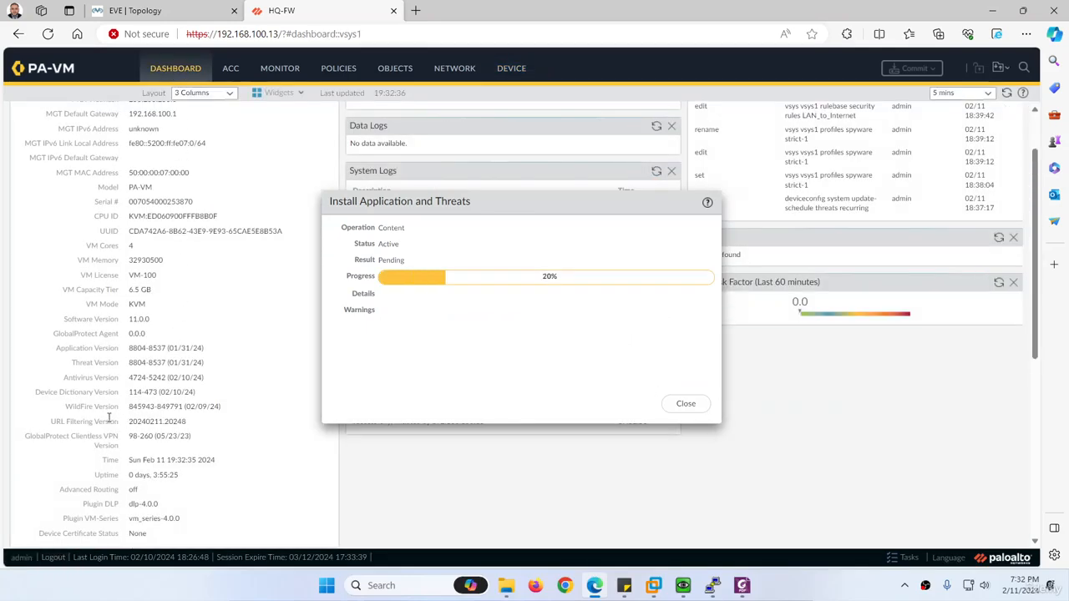
pyautogui.moveTo(72, 365); pyautogui.dragTo(187, 365)
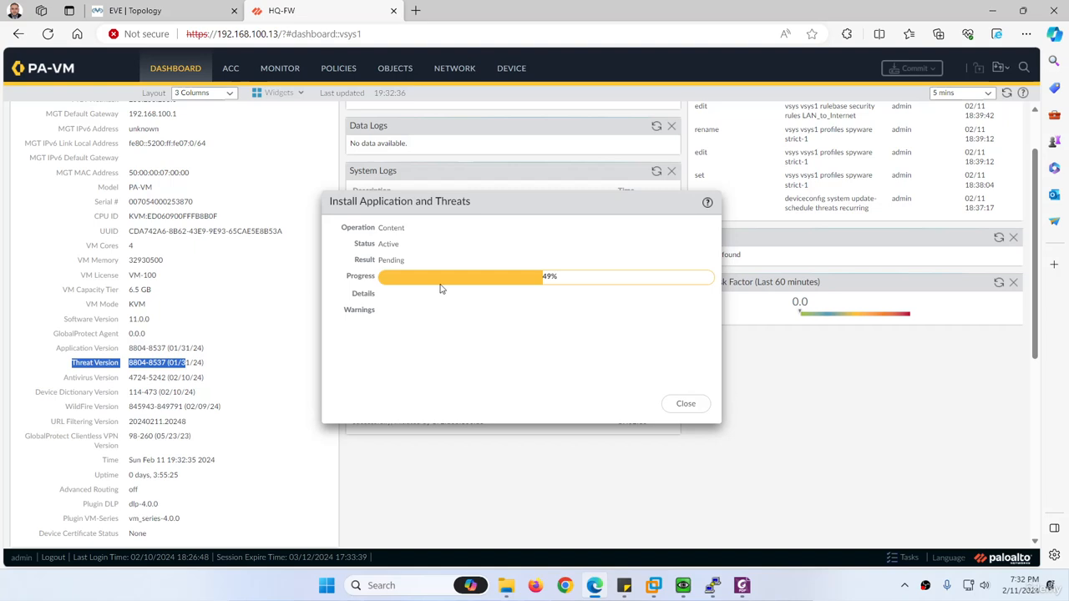
# - Dismiss the installation progress and clone the predefined strict Vulnerability Protection profile
pyautogui.click(398, 71)
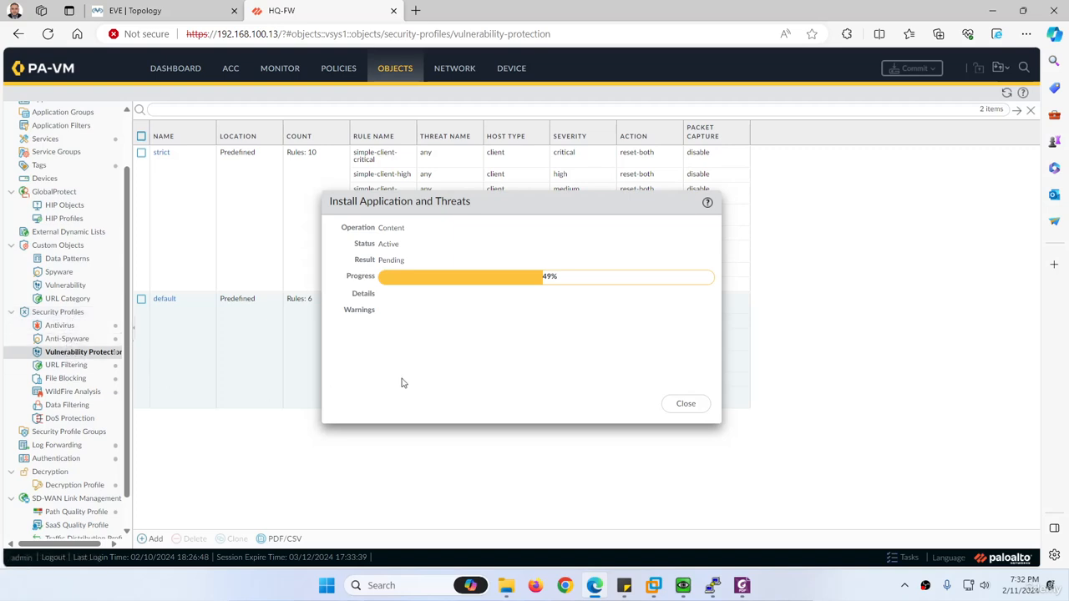
pyautogui.click(683, 403)
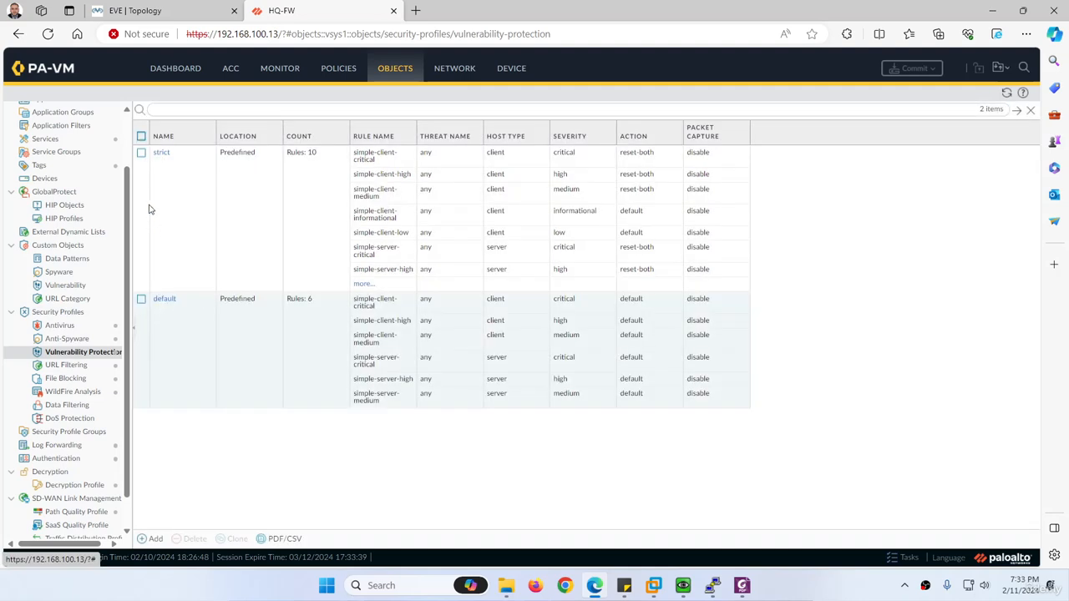
pyautogui.click(141, 155)
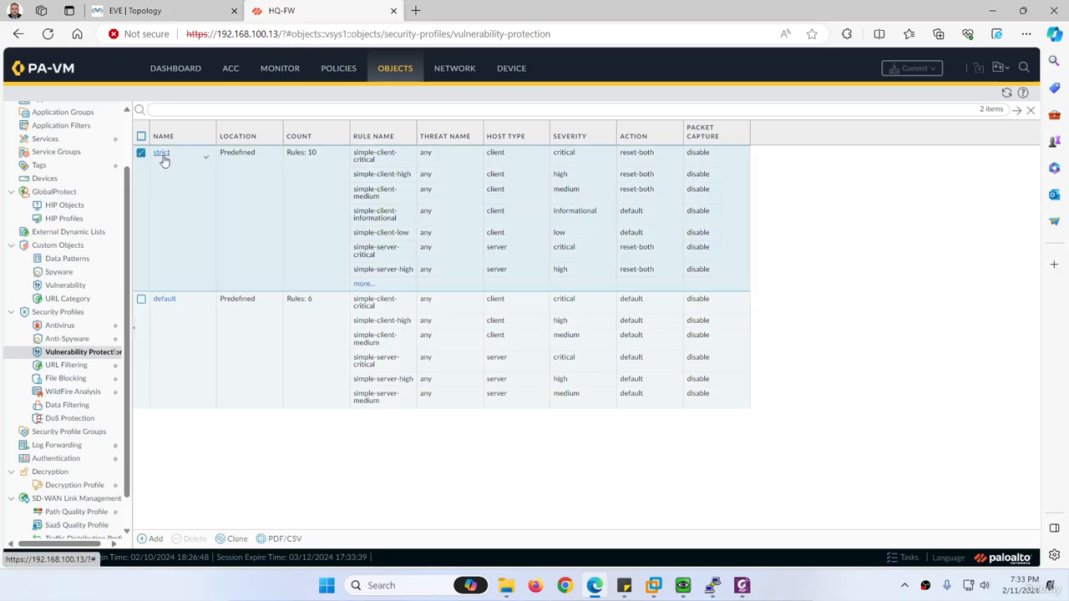
pyautogui.click(237, 538)
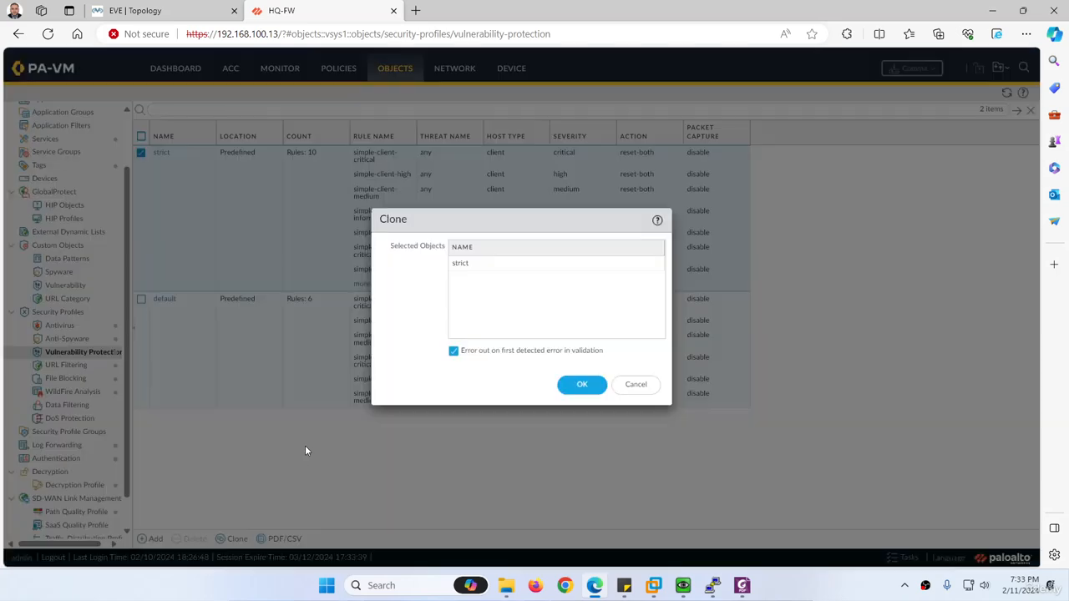
pyautogui.click(582, 384)
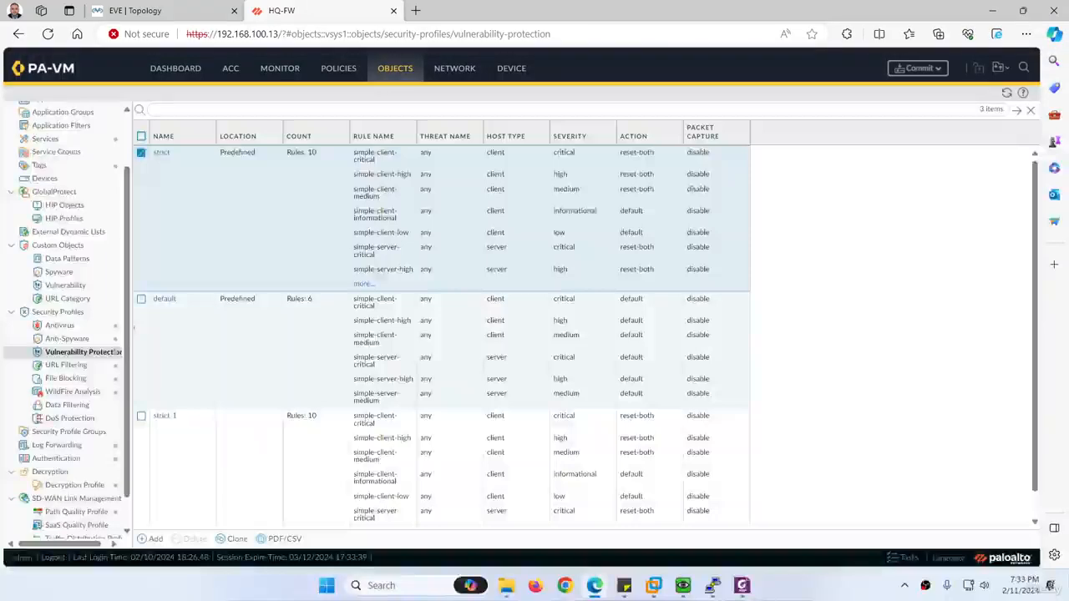
# - Rename the cloned strict-1 profile as VN-Profile and set its description to VN-Profile
pyautogui.click(168, 420)
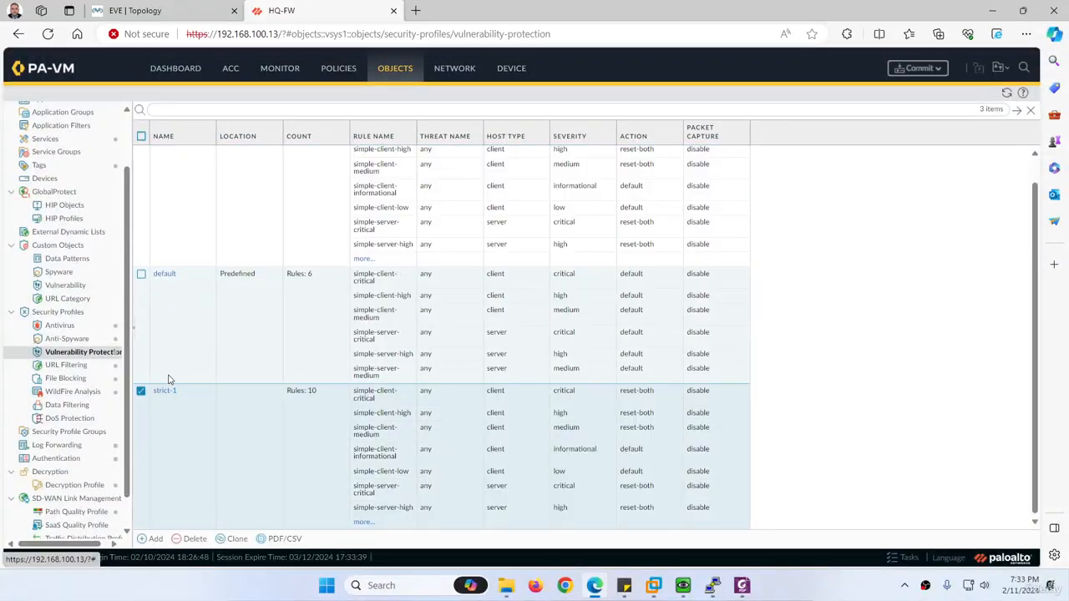
pyautogui.click(166, 393)
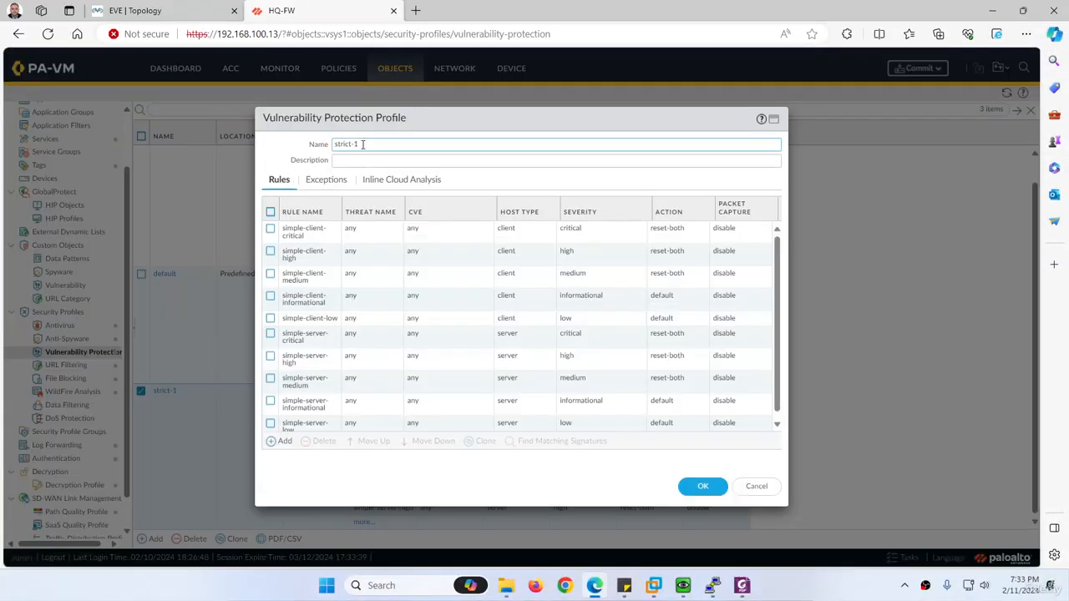
pyautogui.moveTo(362, 143); pyautogui.dragTo(321, 147)
pyautogui.write('VN-Profile')
pyautogui.click(347, 160)
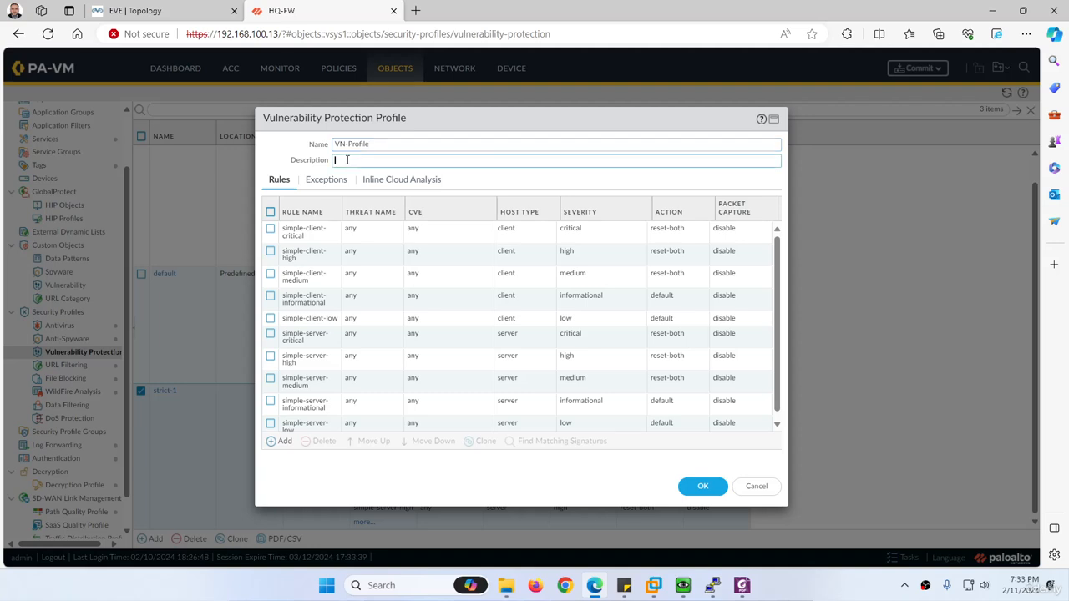
pyautogui.write('VN-Profile')
# - Review the rules and exceptions of VN-Profile, and save the profile
pyautogui.click(668, 230)
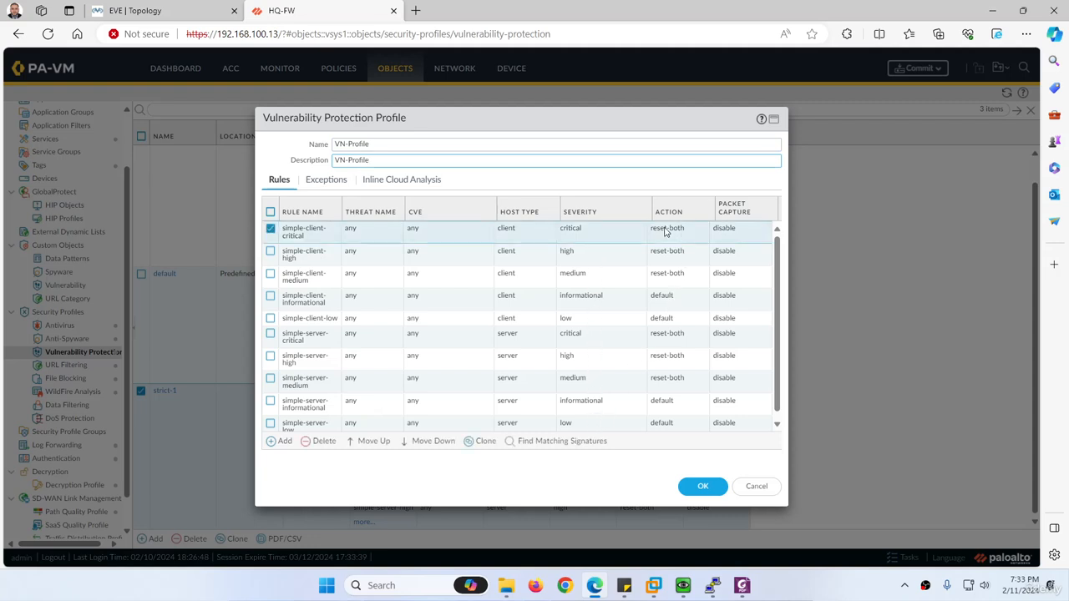
pyautogui.click(323, 181)
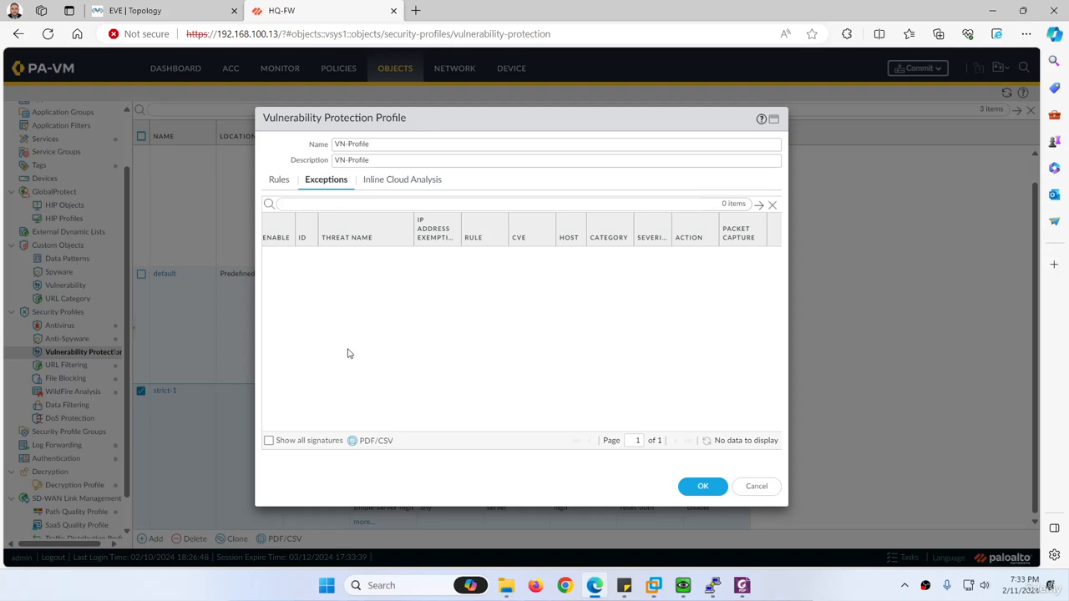
pyautogui.click(283, 179)
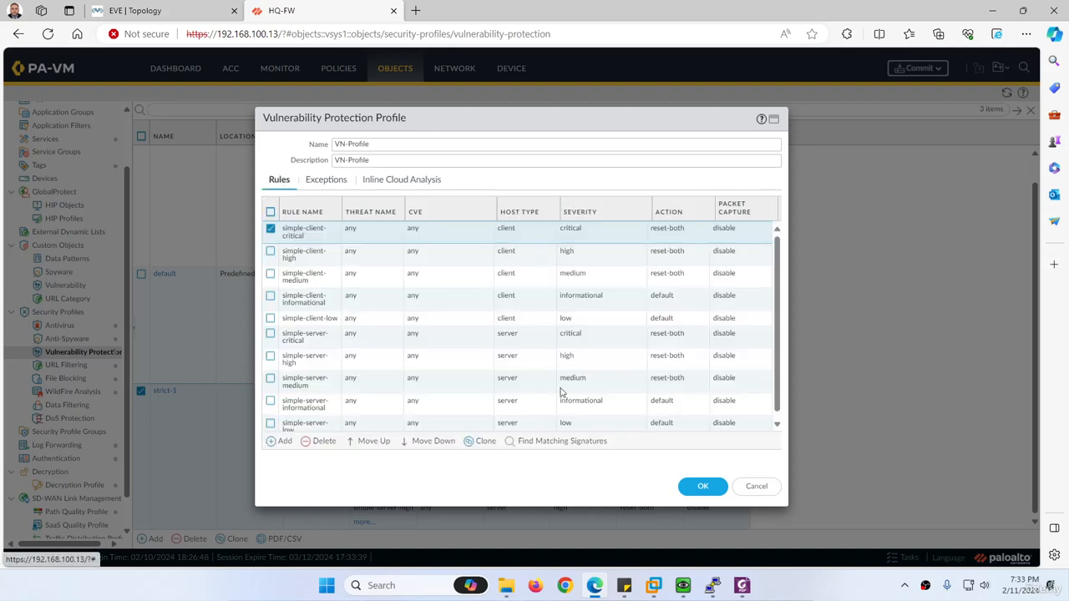
pyautogui.click(704, 496)
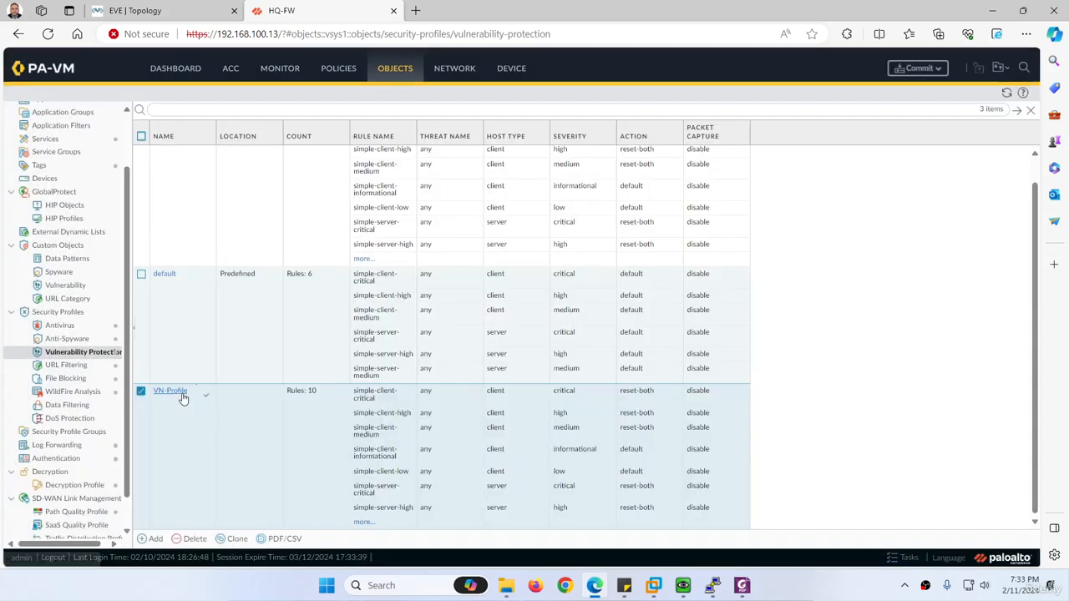
# - Open the security policies and review the action and profile settings of the LAN_to_Internet rule without changing them
pyautogui.click(336, 74)
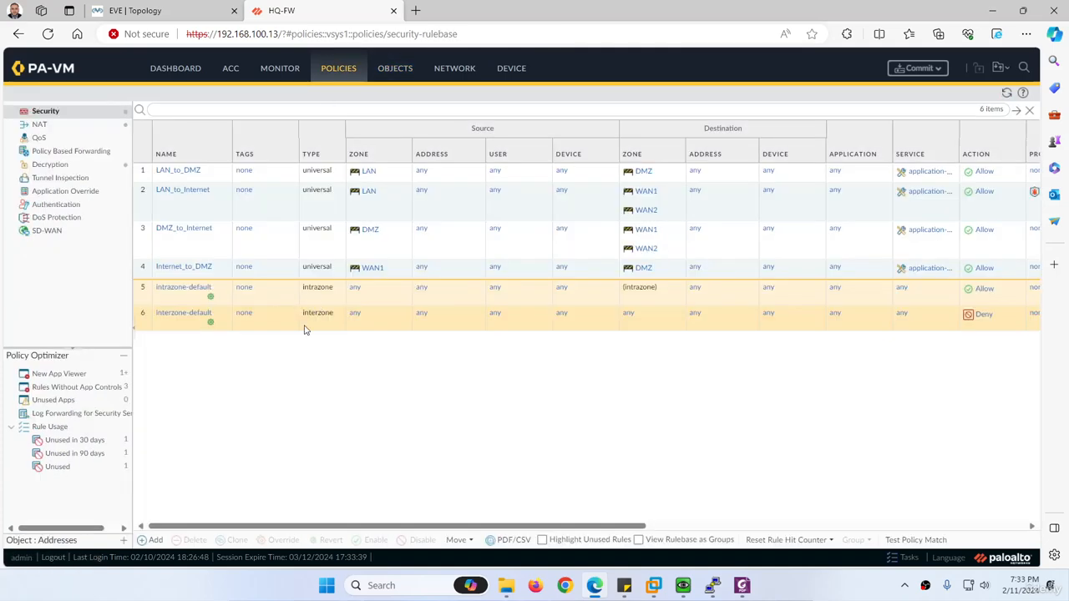
pyautogui.click(186, 190)
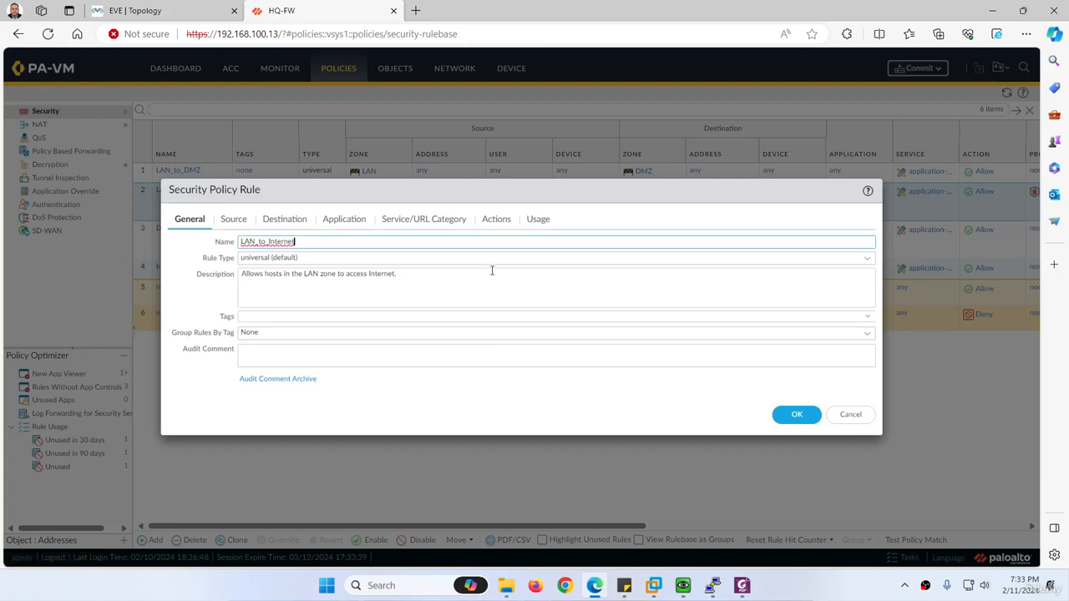
pyautogui.click(500, 220)
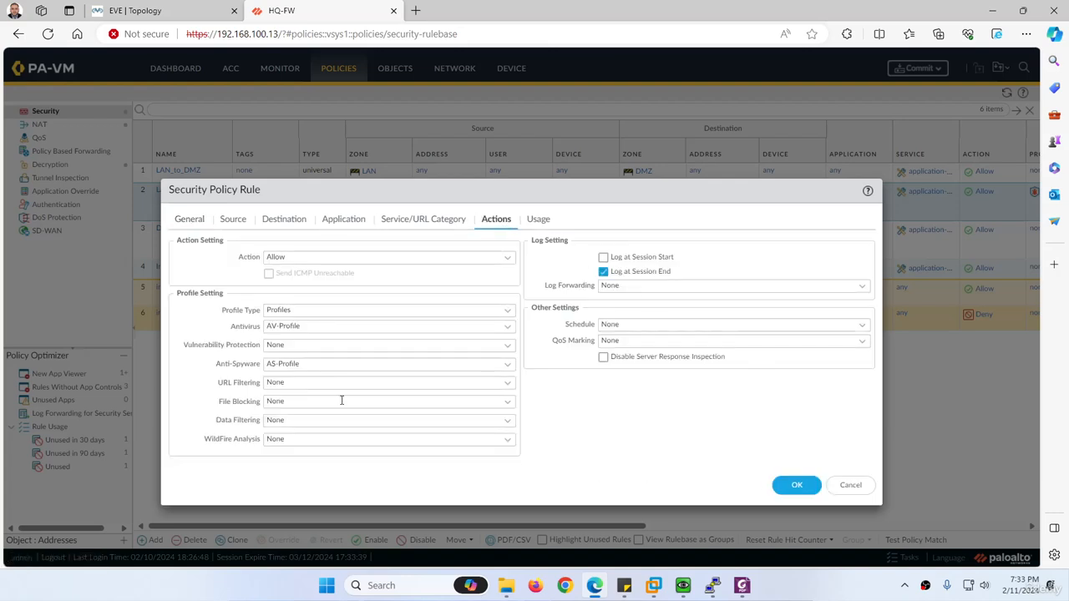
pyautogui.click(850, 484)
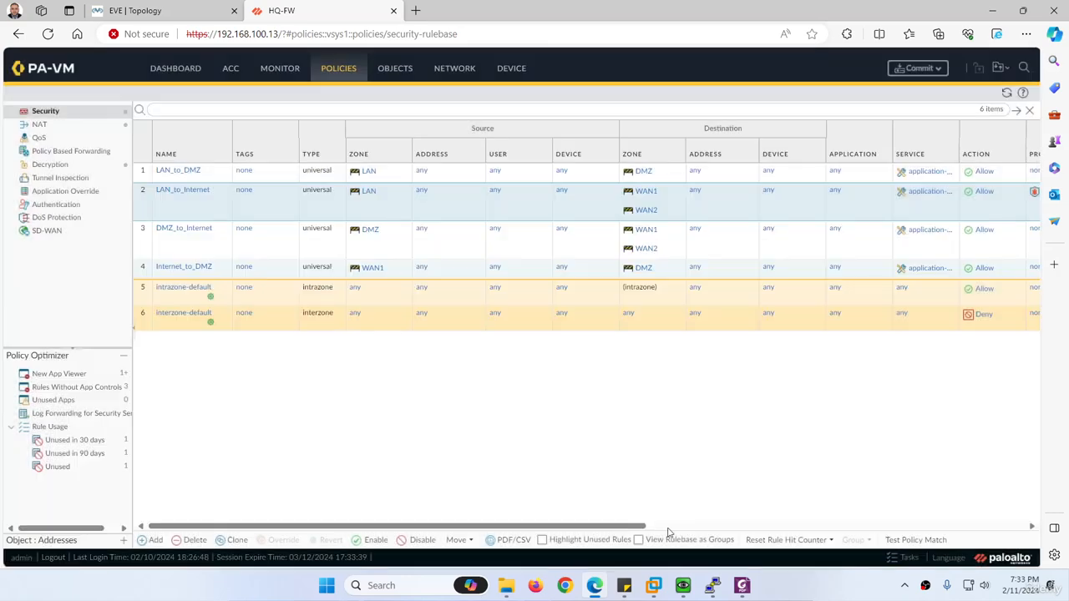
# - Set the Vulnerability Protection profile of the LAN_to_Internet rule to VN-Profile
pyautogui.moveTo(600, 528); pyautogui.dragTo(791, 529)
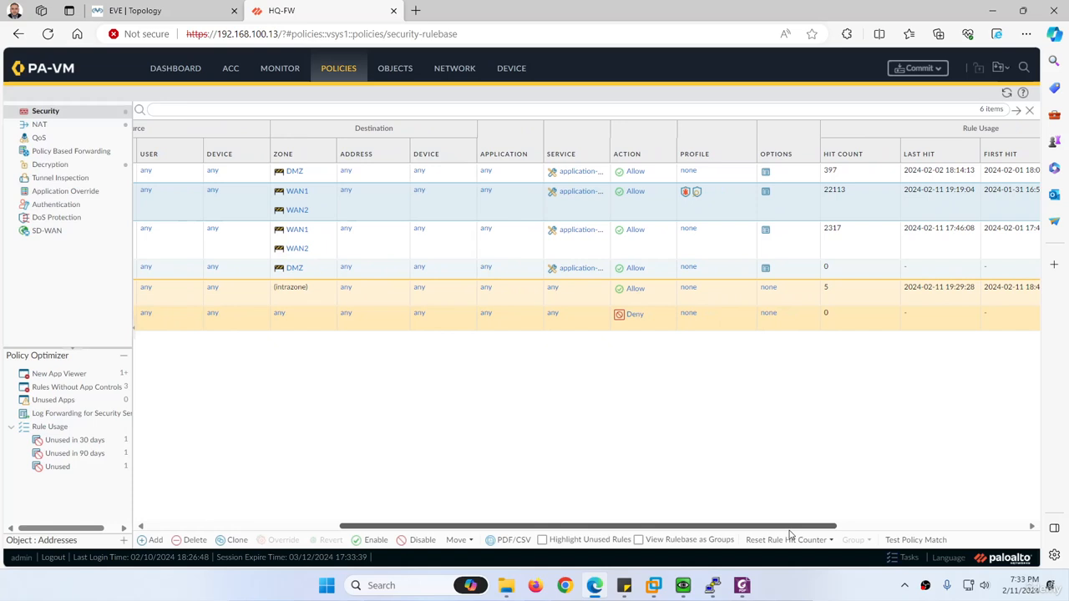
pyautogui.click(685, 192)
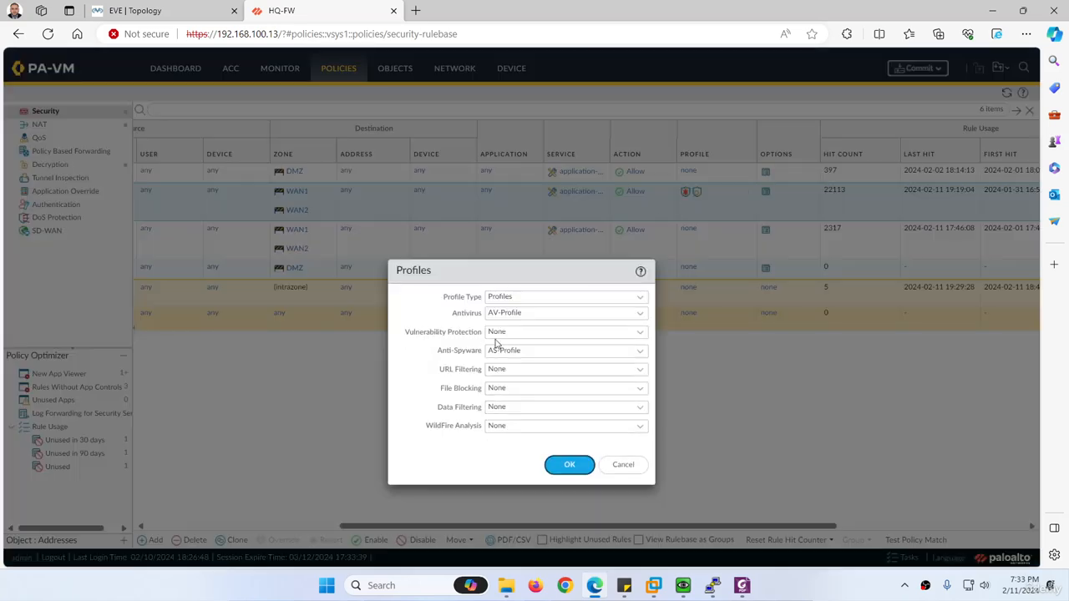
pyautogui.click(640, 333)
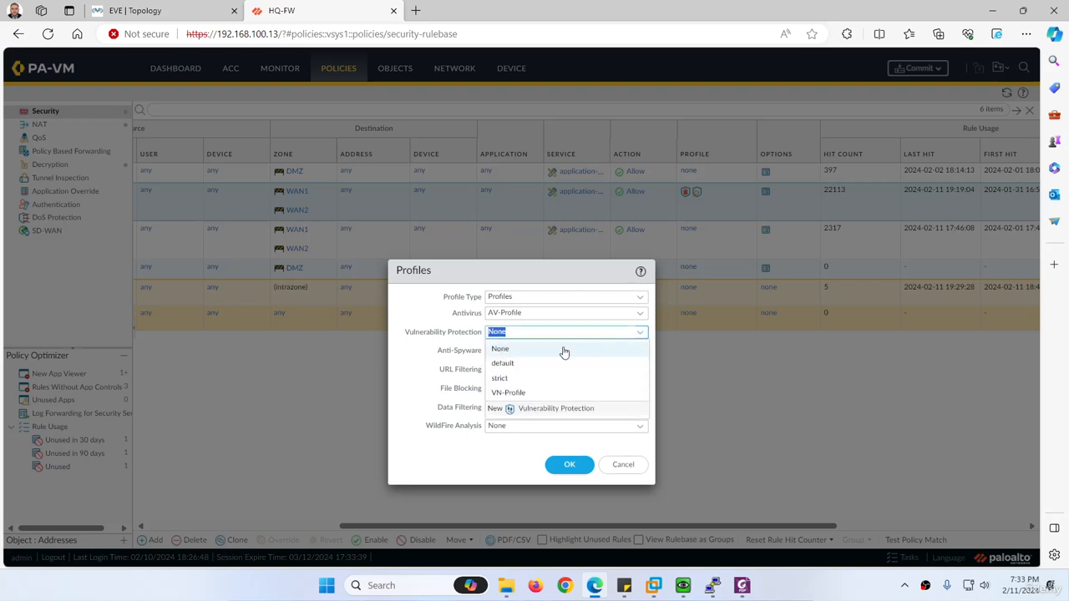
pyautogui.click(501, 396)
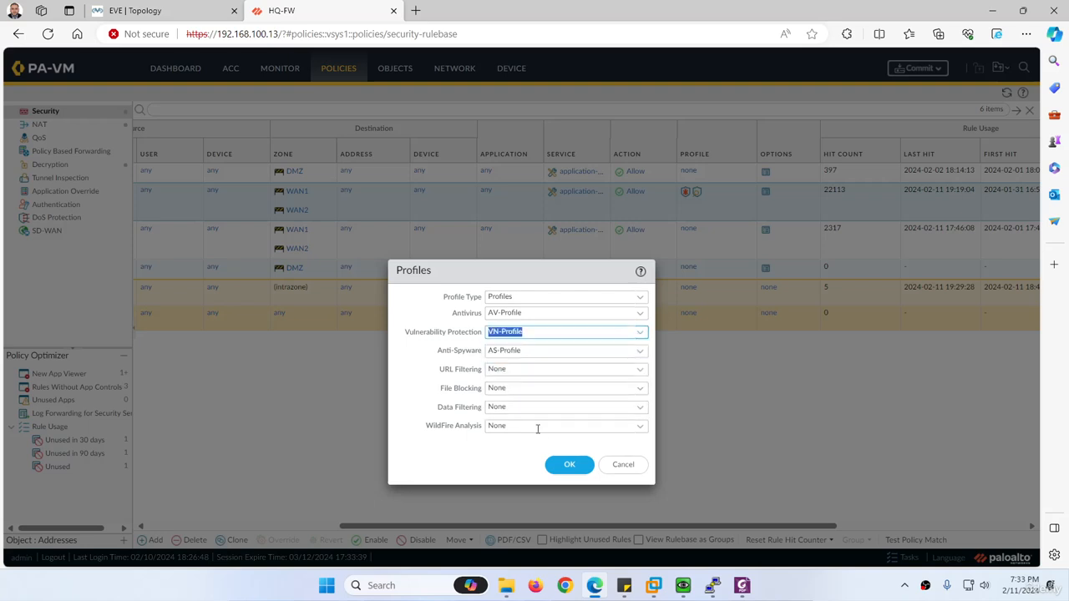
pyautogui.click(565, 466)
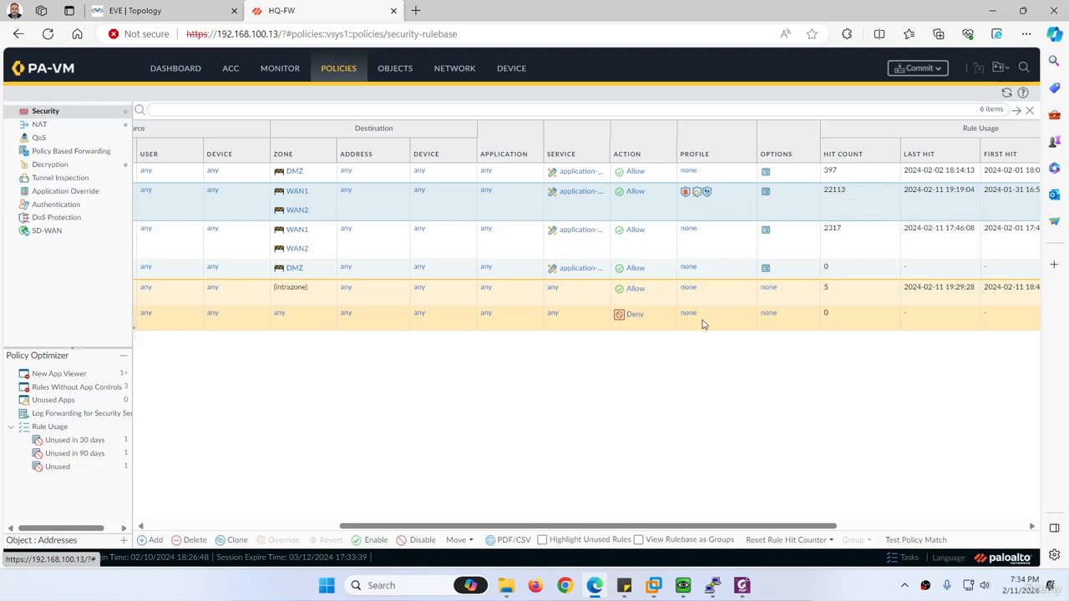
# - Look over the columns of the security rules and commit all changes to the firewall configuration
pyautogui.moveTo(581, 527); pyautogui.dragTo(350, 523)
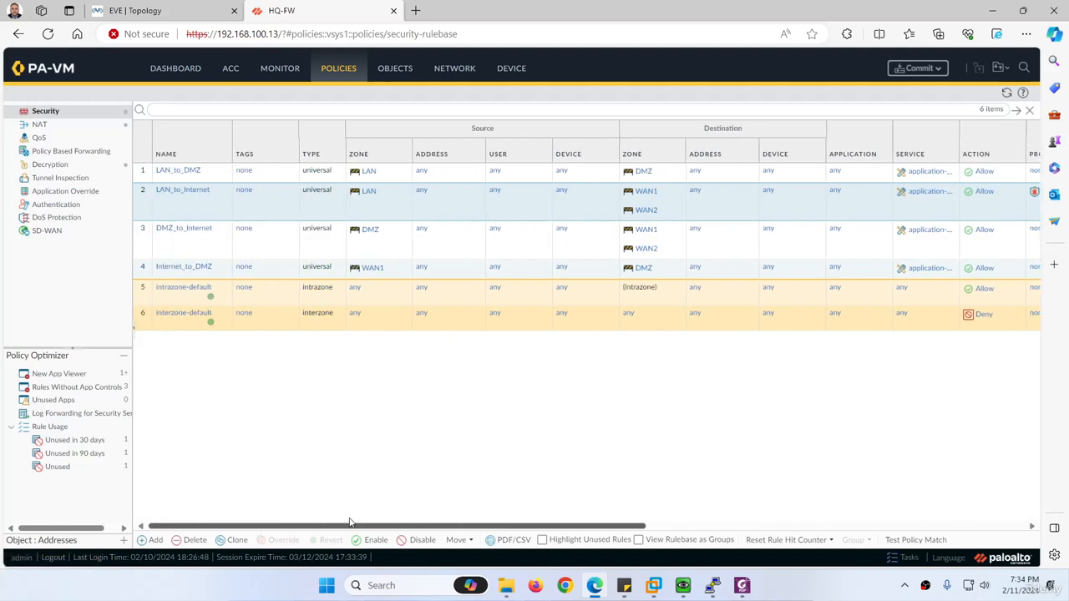
pyautogui.moveTo(443, 525); pyautogui.dragTo(696, 512)
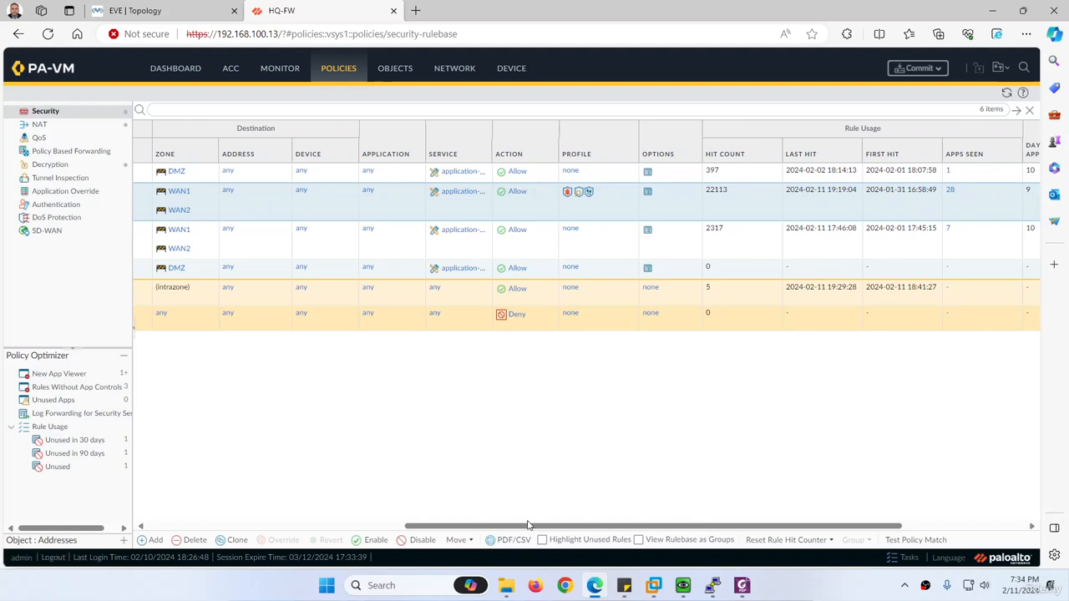
pyautogui.moveTo(528, 525); pyautogui.dragTo(210, 479)
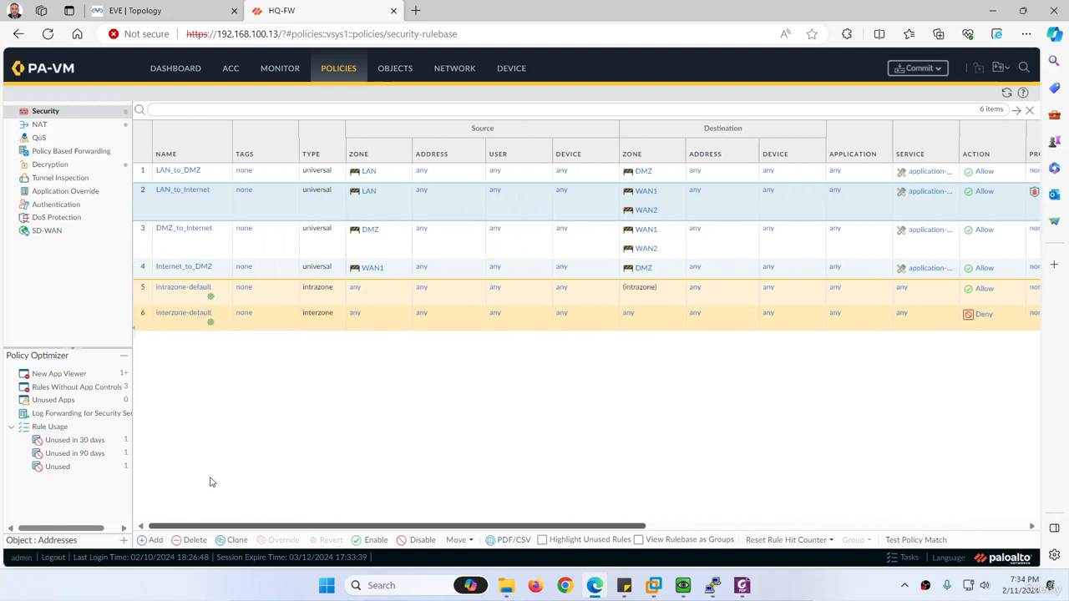
pyautogui.click(912, 72)
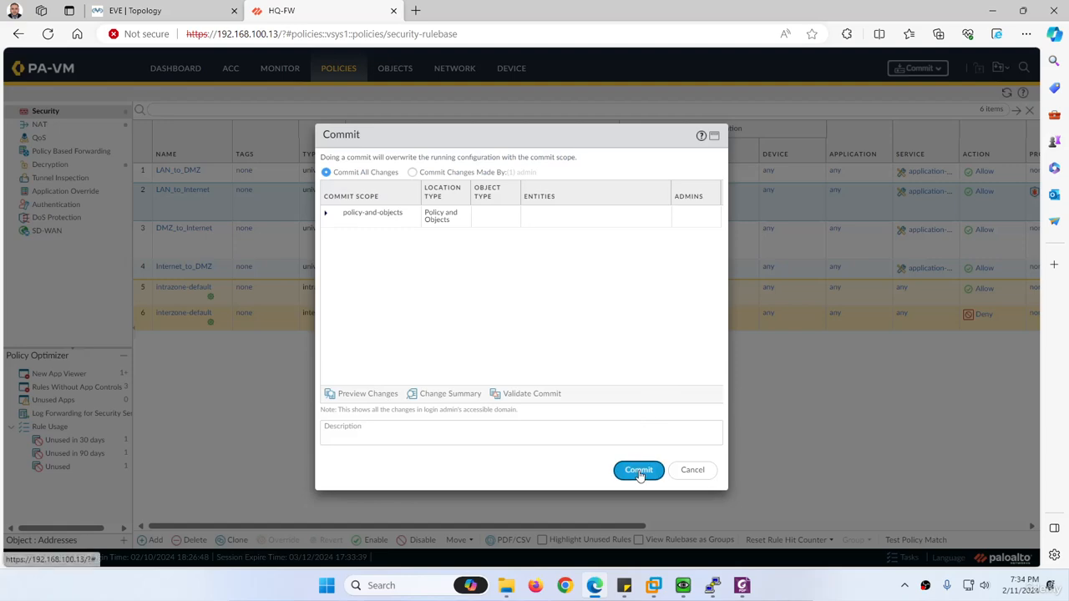
pyautogui.click(639, 471)
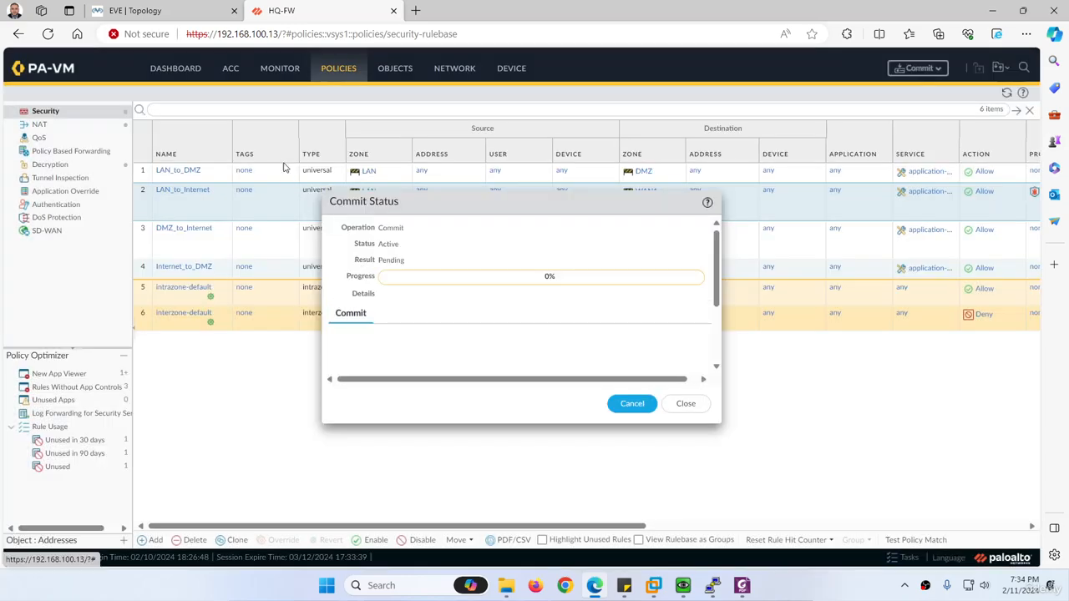
# - Open the Threat log, move the commit status dialog aside, and review the log entries at 100 per page
pyautogui.click(282, 69)
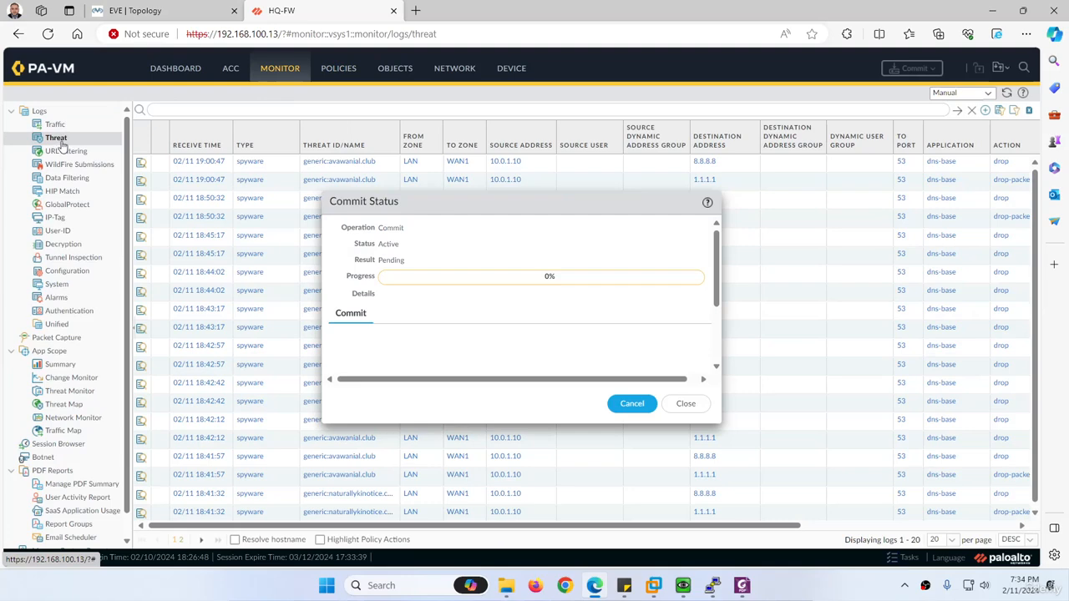
pyautogui.moveTo(459, 202); pyautogui.dragTo(652, 192)
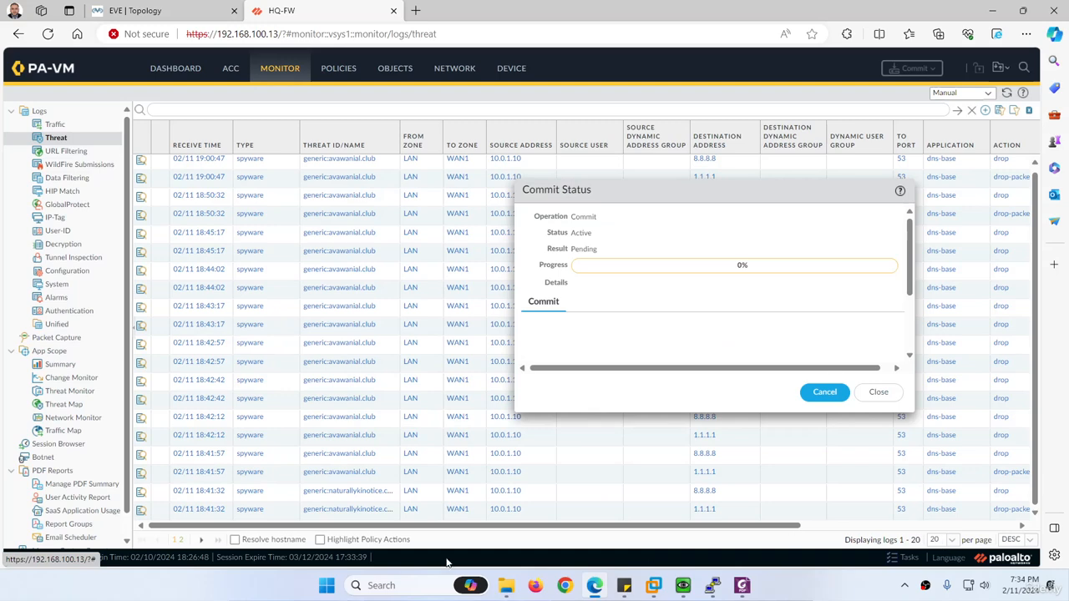
pyautogui.click(950, 541)
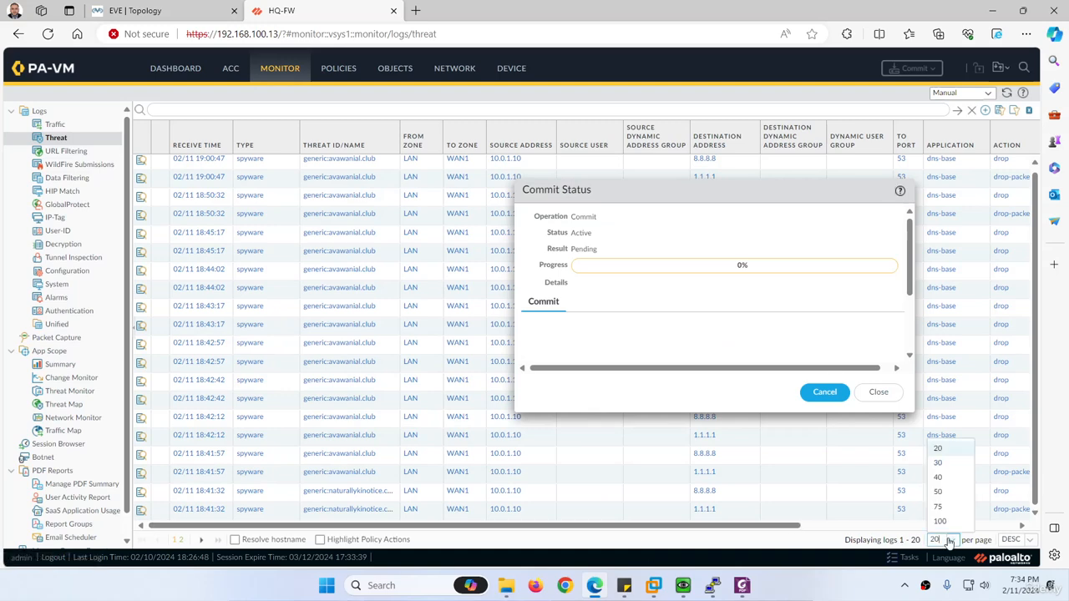
pyautogui.click(947, 521)
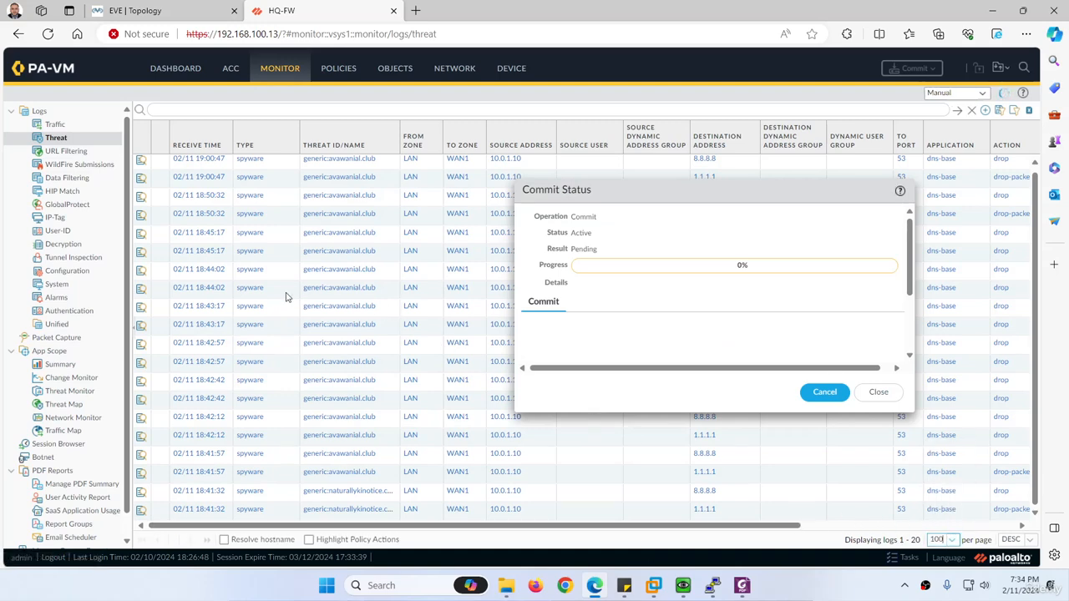
pyautogui.scroll(-3, 284, 367)
pyautogui.scroll(-1, 295, 404)
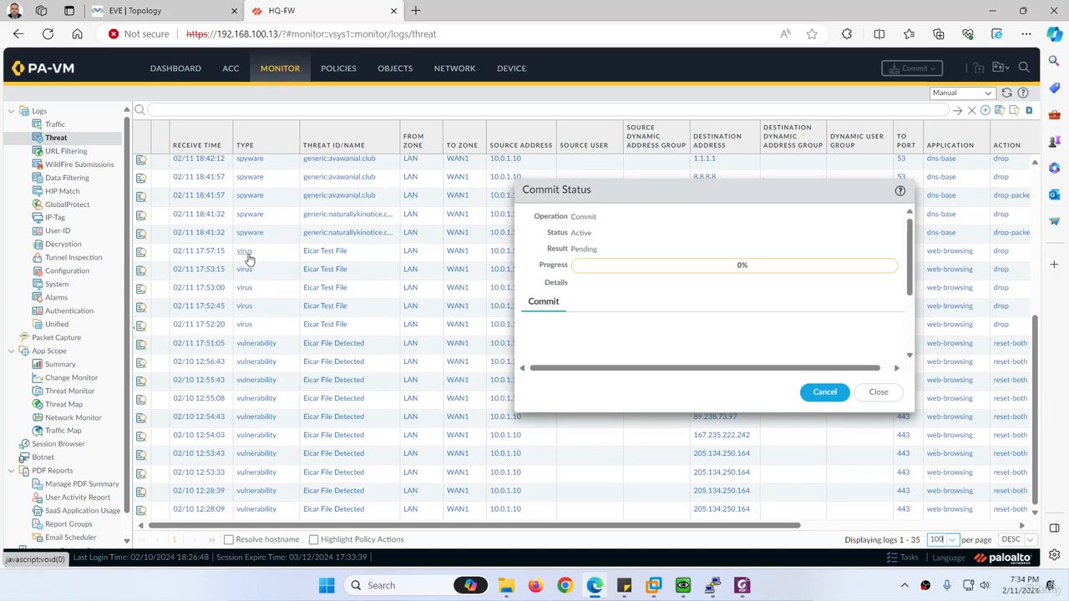
pyautogui.scroll(5, 255, 238)
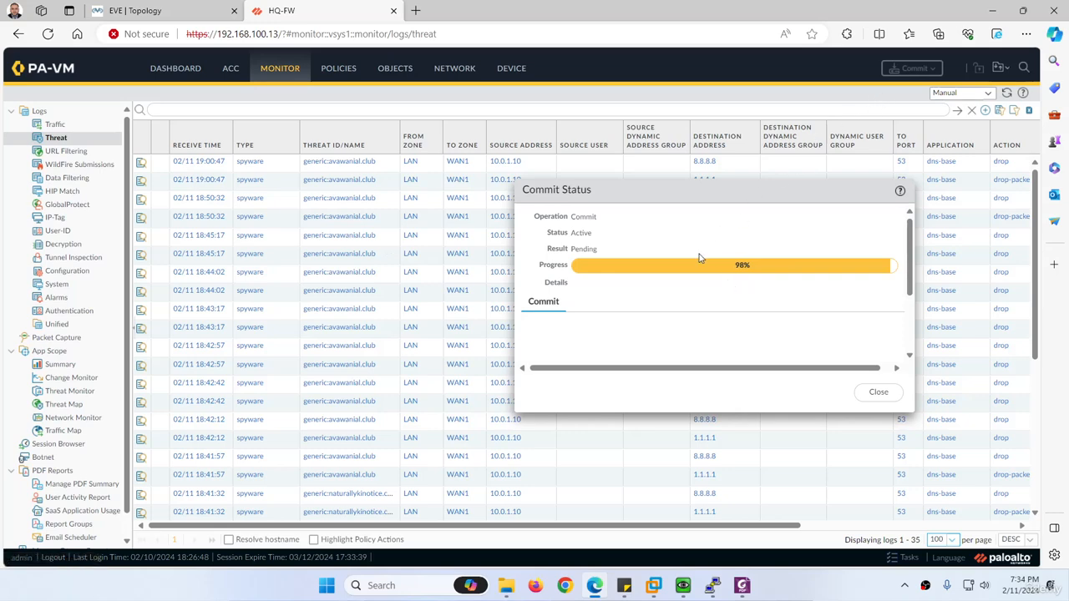
# - Switch to the EVE topology, bring up the Attacker virtual machine's console, and log in to Kali with the account password
pyautogui.click(138, 10)
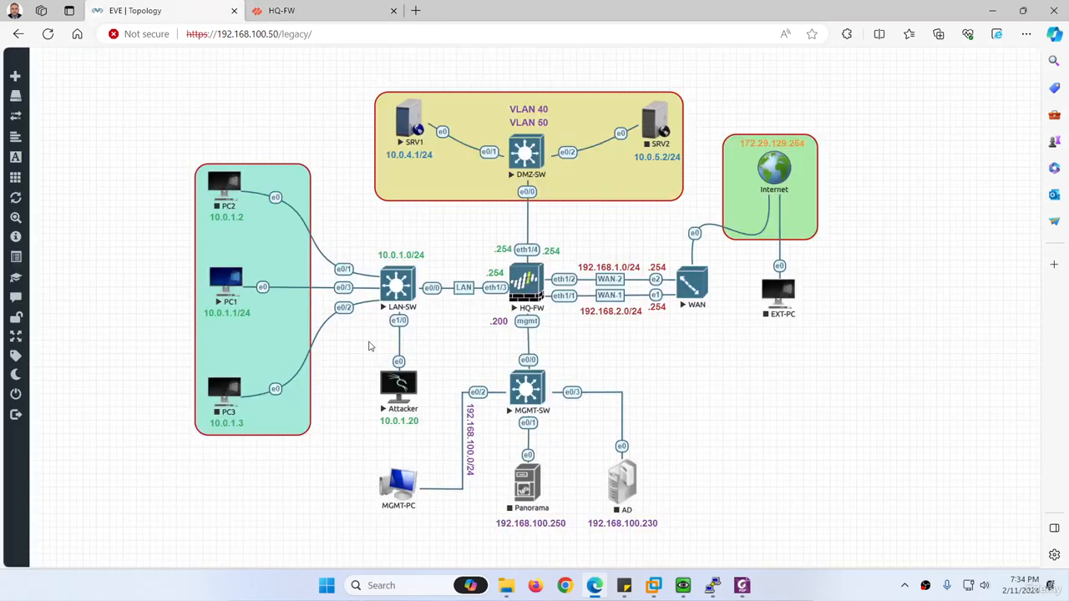
pyautogui.click(684, 587)
pyautogui.click(718, 517)
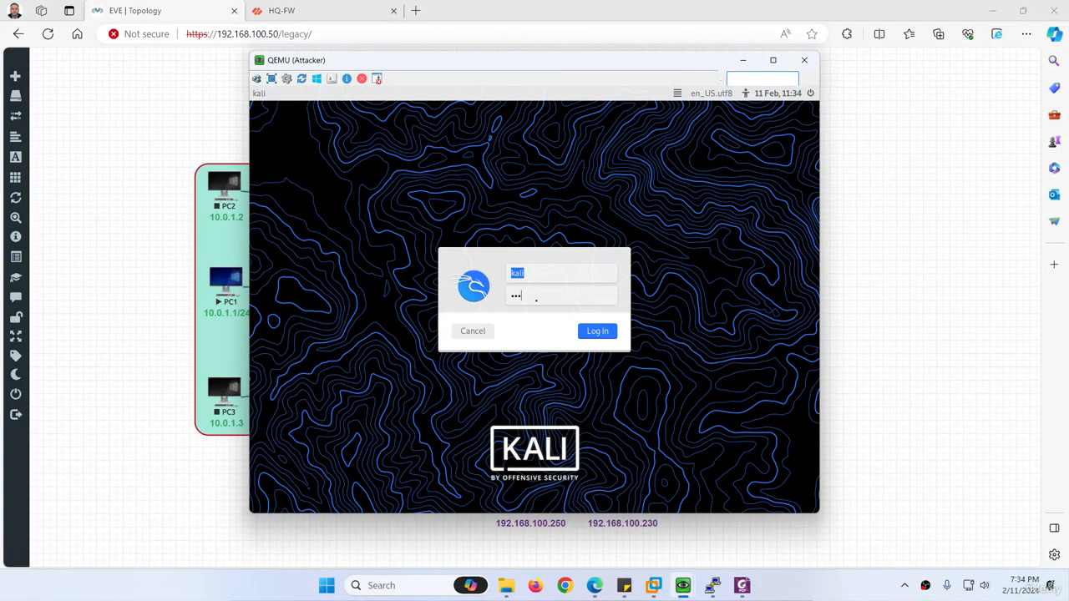
pyautogui.press('Return')
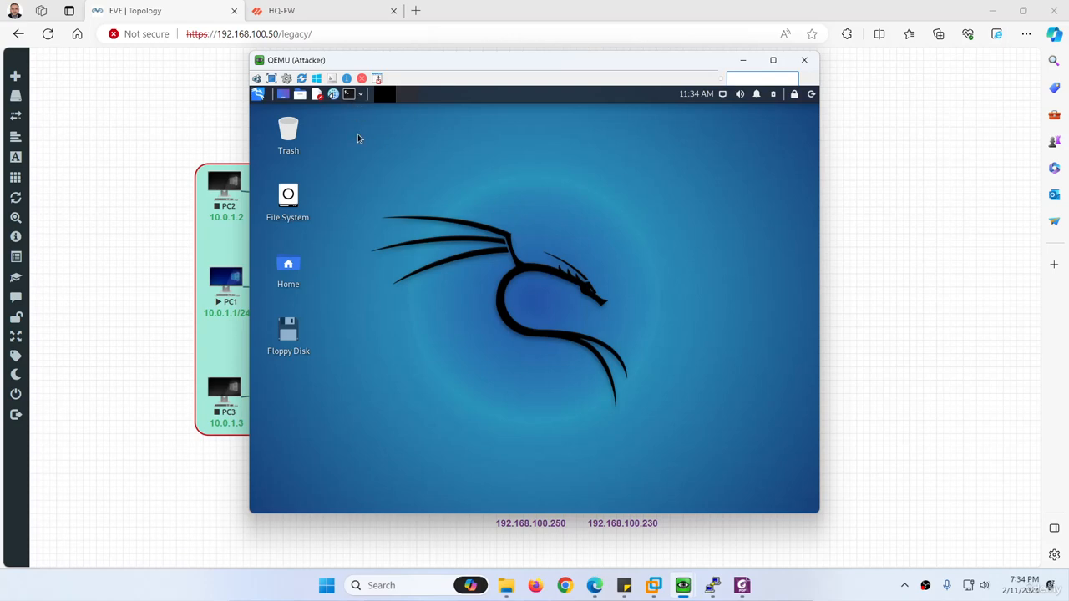
# - Open a terminal on the Attacker machine and try to switch to root with su, entering the password
pyautogui.hotkey('ctrl', 'alt', 't')
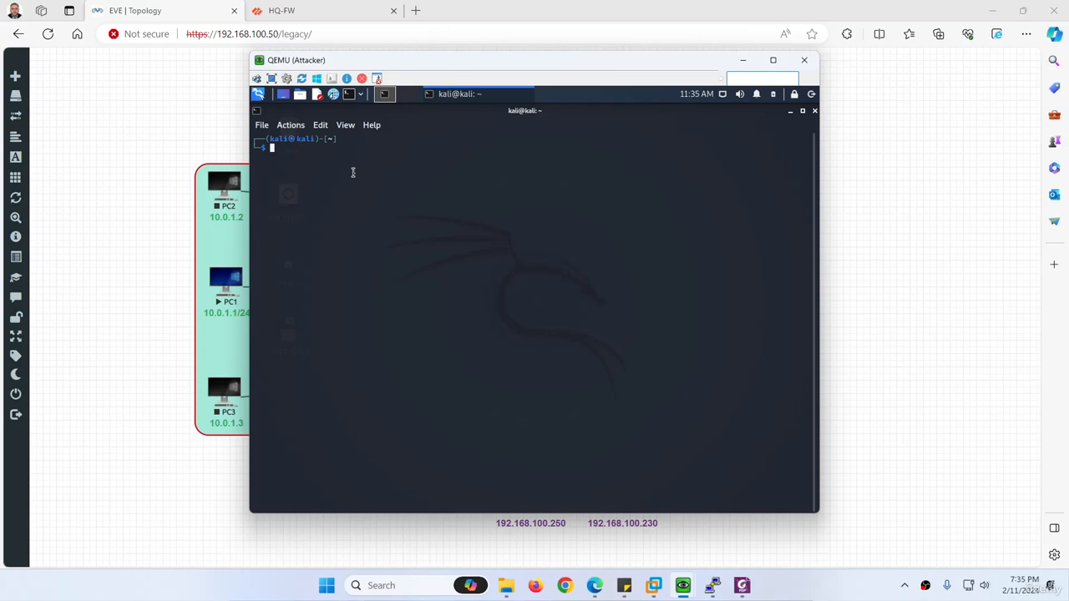
pyautogui.write('su')
pyautogui.press('Tab')
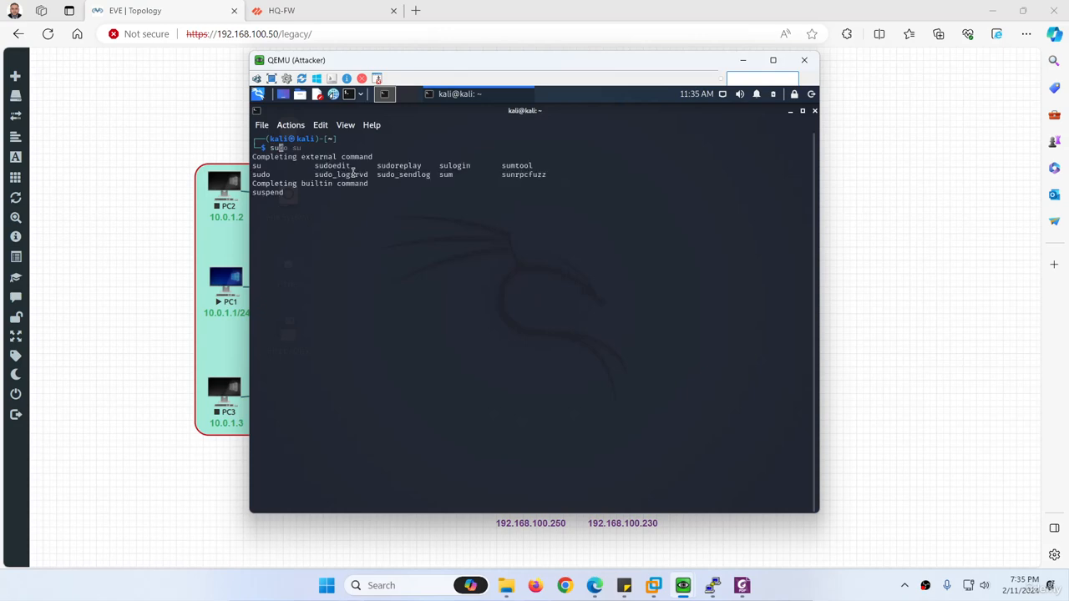
pyautogui.press('Return')
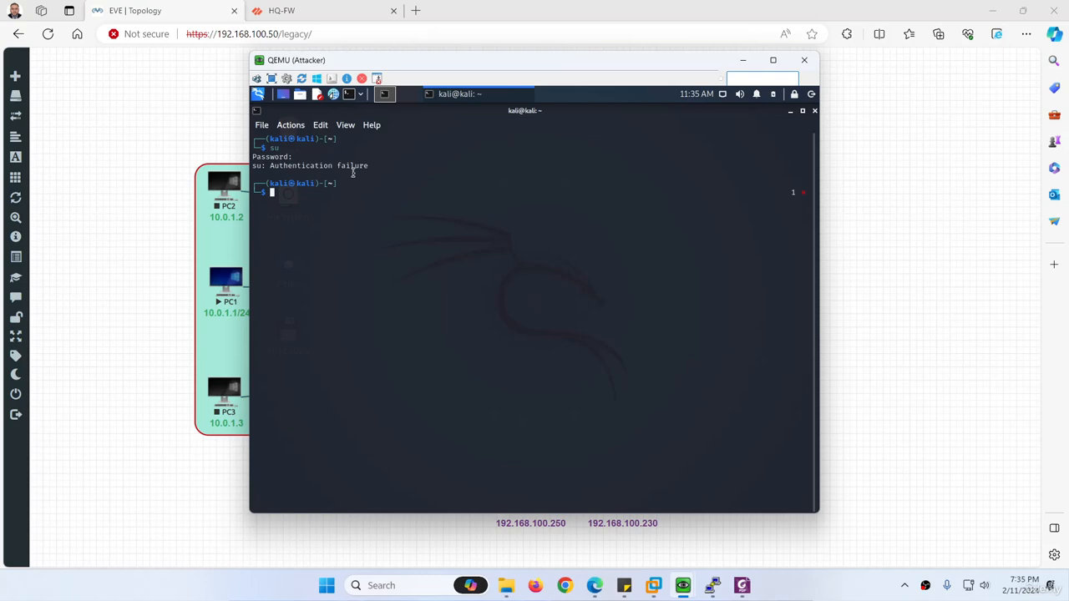
# - Start a root shell with sudo su, entering the account password
pyautogui.write('sudo su')
pyautogui.press('Return')
# - Clear the root terminal and enlarge its text
pyautogui.press('Return')
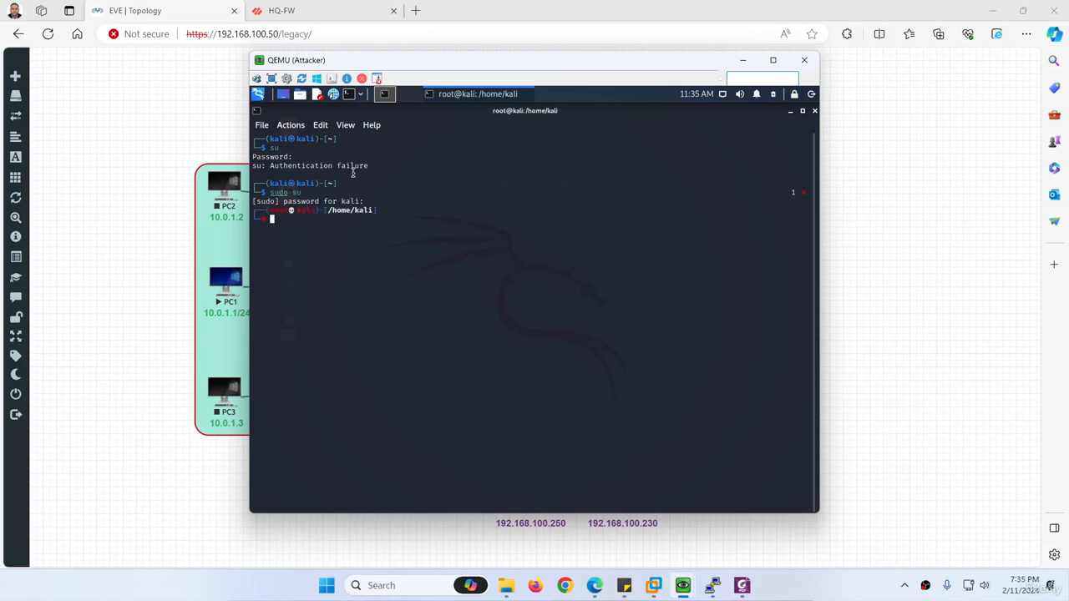
pyautogui.hotkey('ctrl', 'l')
pyautogui.press('Return')
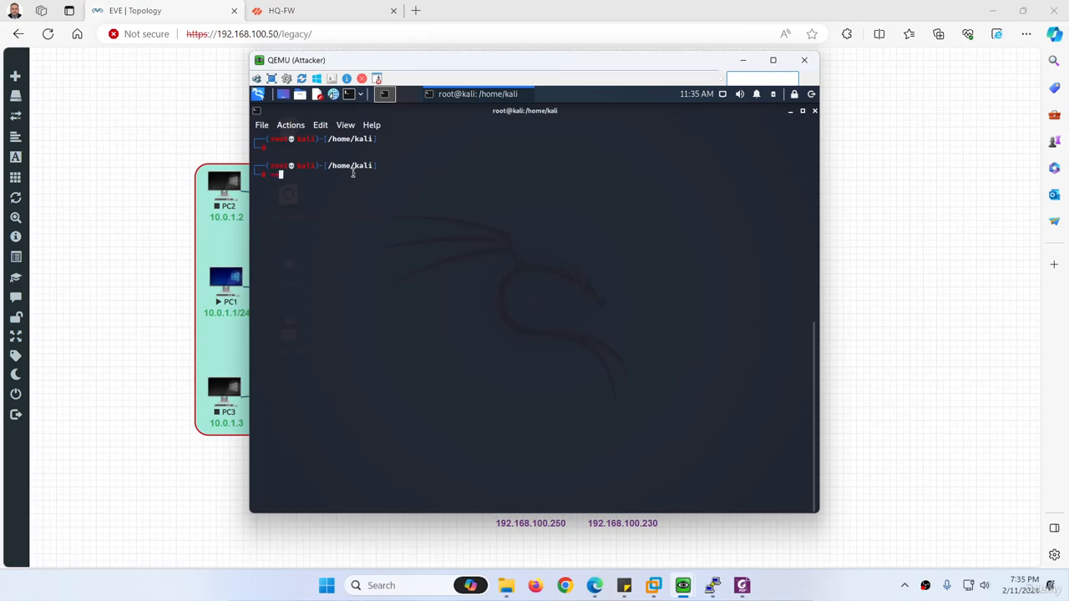
pyautogui.hotkey('ctrl', '+')
pyautogui.hotkey('ctrl', '+')
pyautogui.hotkey('ctrl', '+')
pyautogui.hotkey('ctrl', '+')
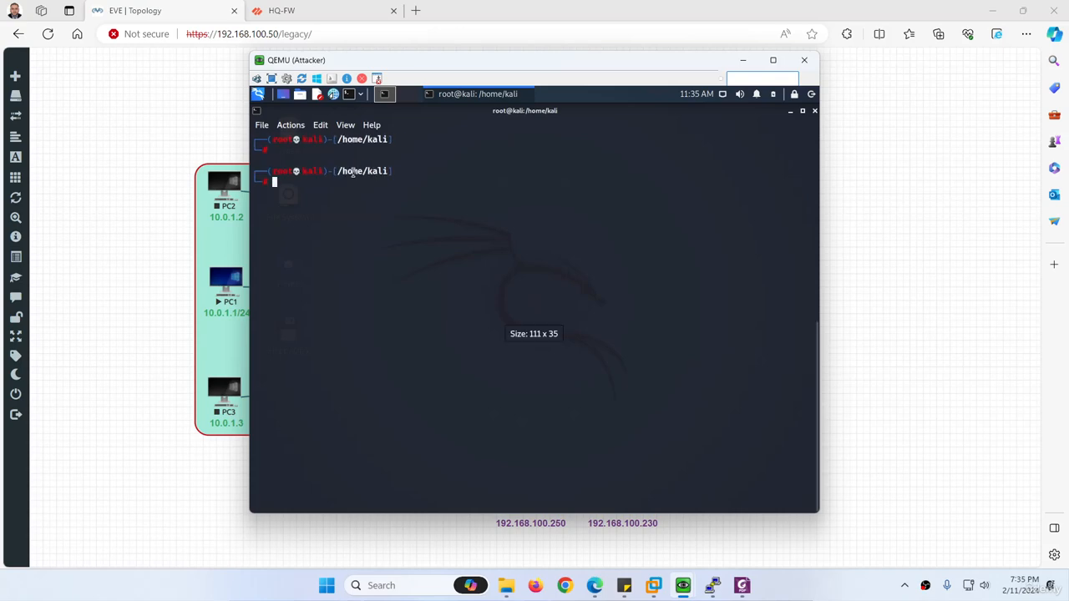
pyautogui.hotkey('ctrl', 'l')
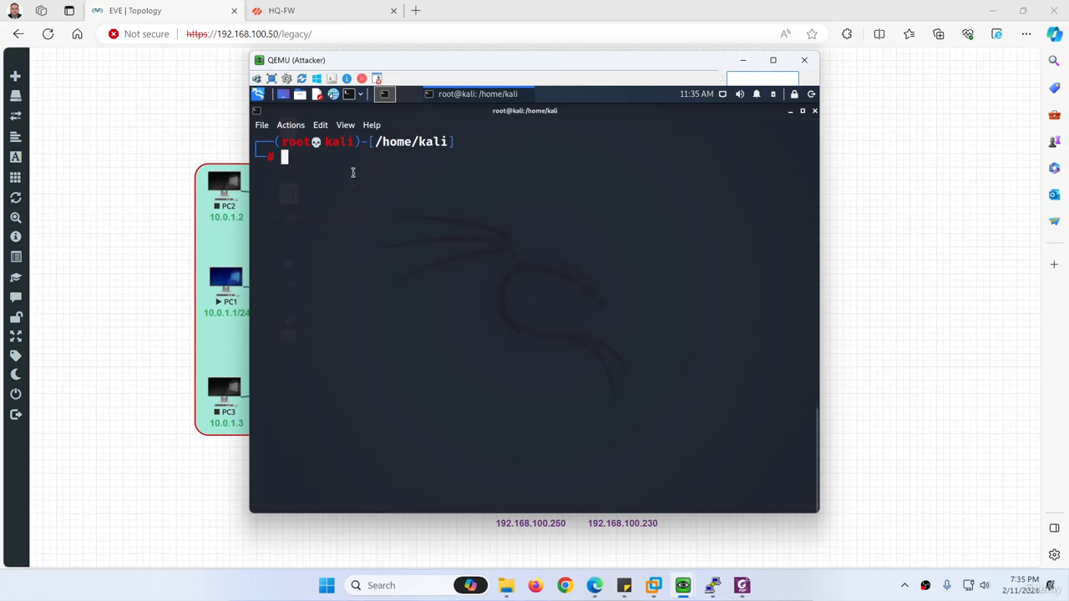
# - Switch to Foxit PDF Editor and find the Testing and Verification commands in Vulnerability Protection Lab.pdf
pyautogui.click(742, 585)
pyautogui.scroll(3, 505, 355)
pyautogui.scroll(-15, 505, 355)
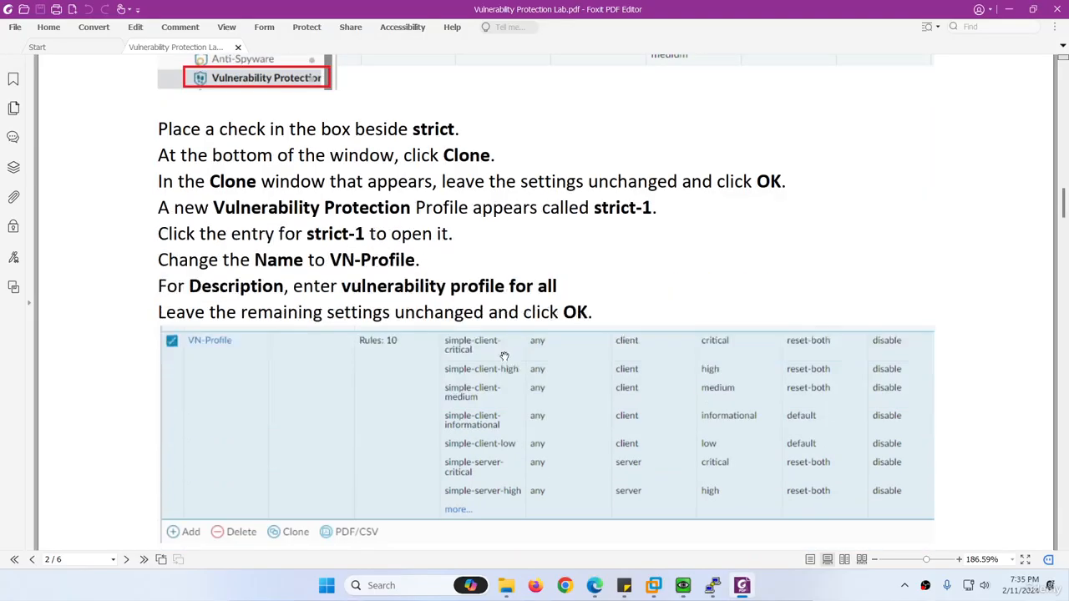
pyautogui.scroll(-20, 499, 363)
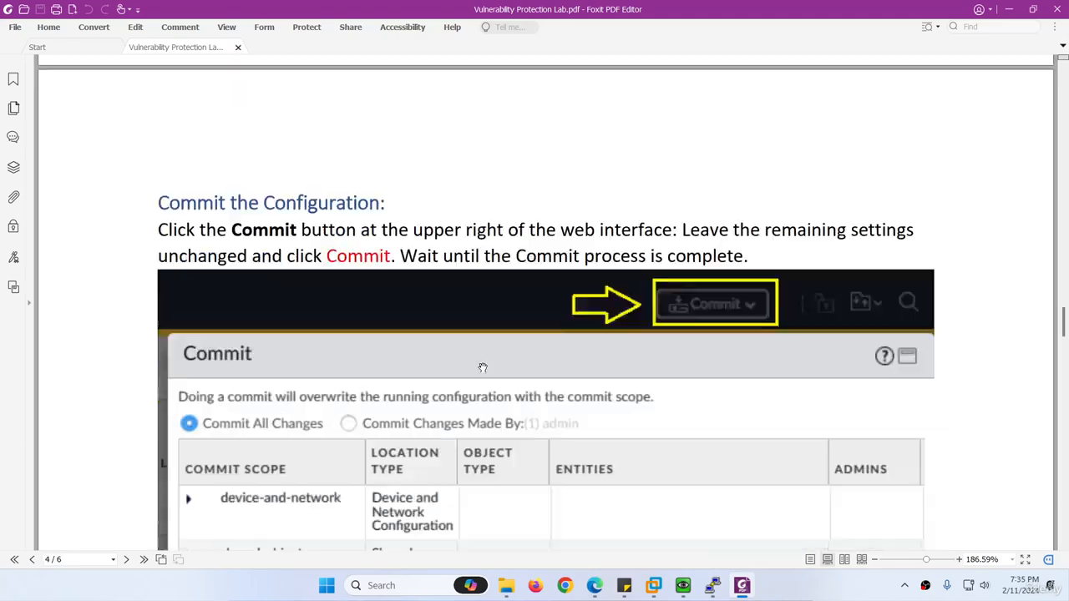
pyautogui.scroll(-12, 448, 361)
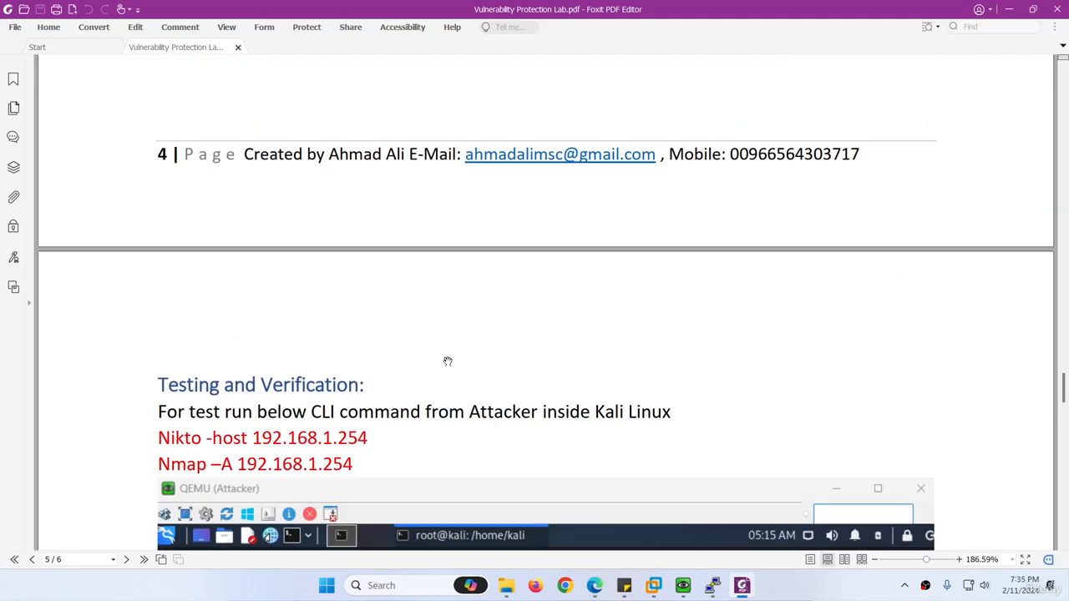
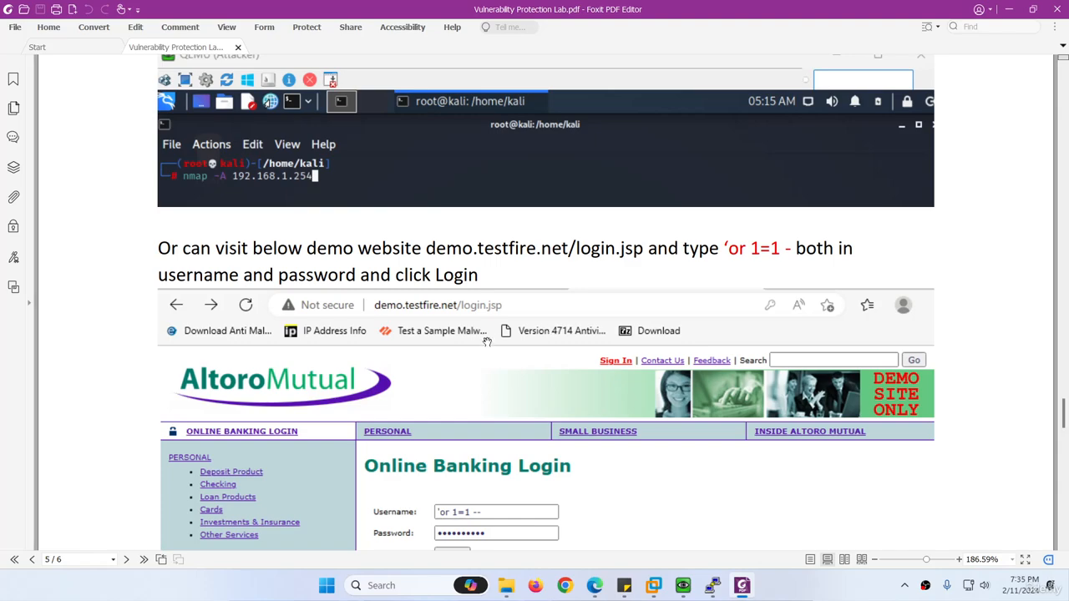
# - Review the demo-website login test and the threat log instructions in the lab PDF, returning to the Testing and Verification commands
pyautogui.scroll(-10, 488, 341)
pyautogui.scroll(-5, 398, 324)
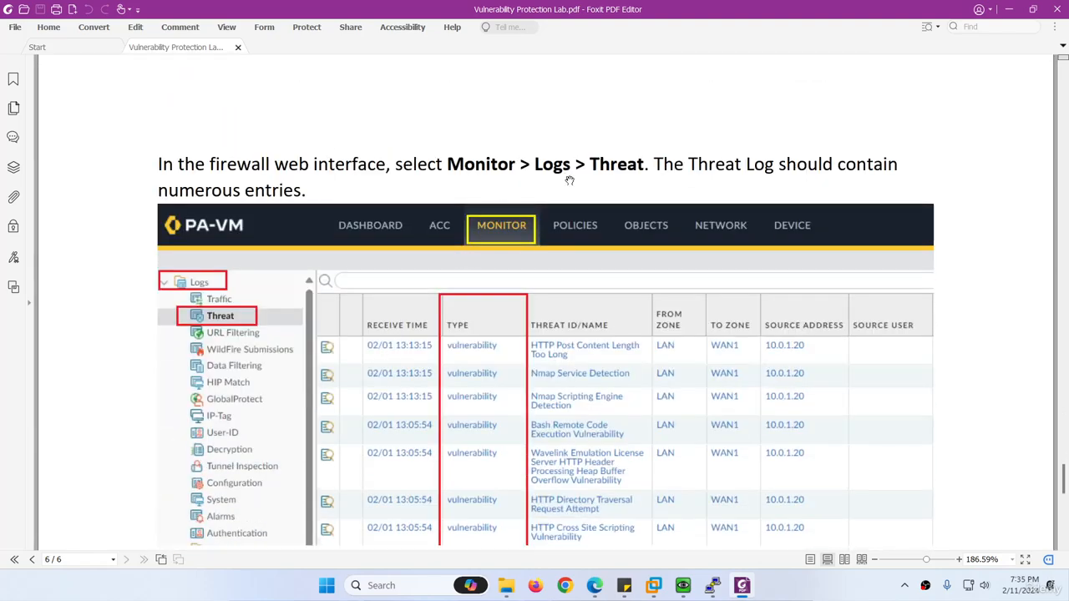
pyautogui.scroll(12, 370, 241)
pyautogui.scroll(14, 379, 241)
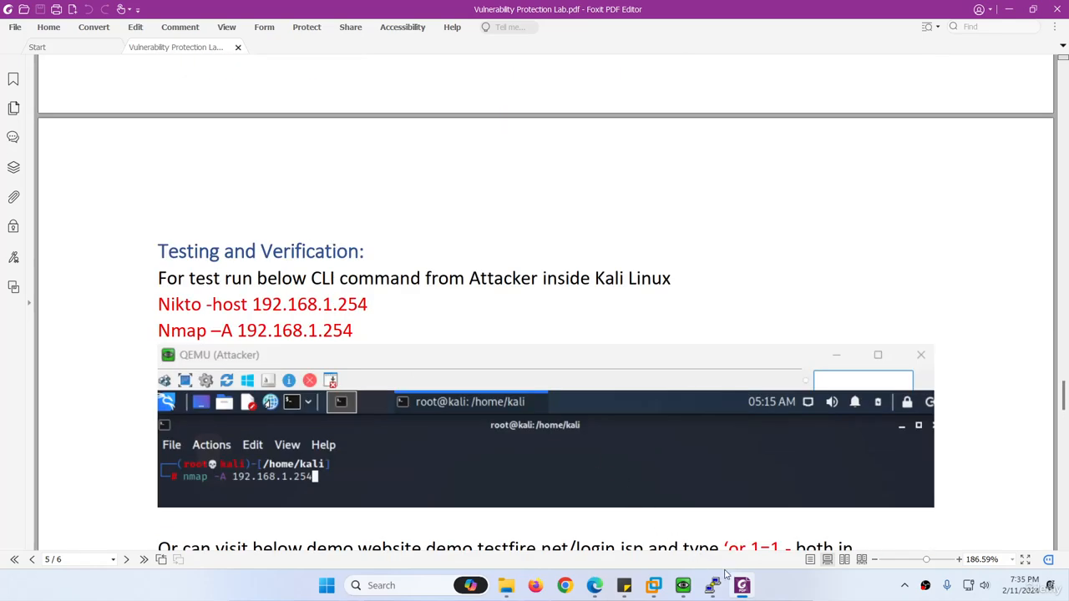
# - Enter nikto -host in the Attacker machine's root terminal and switch to Edge to check the target address in the EVE topology
pyautogui.moveTo(712, 585)
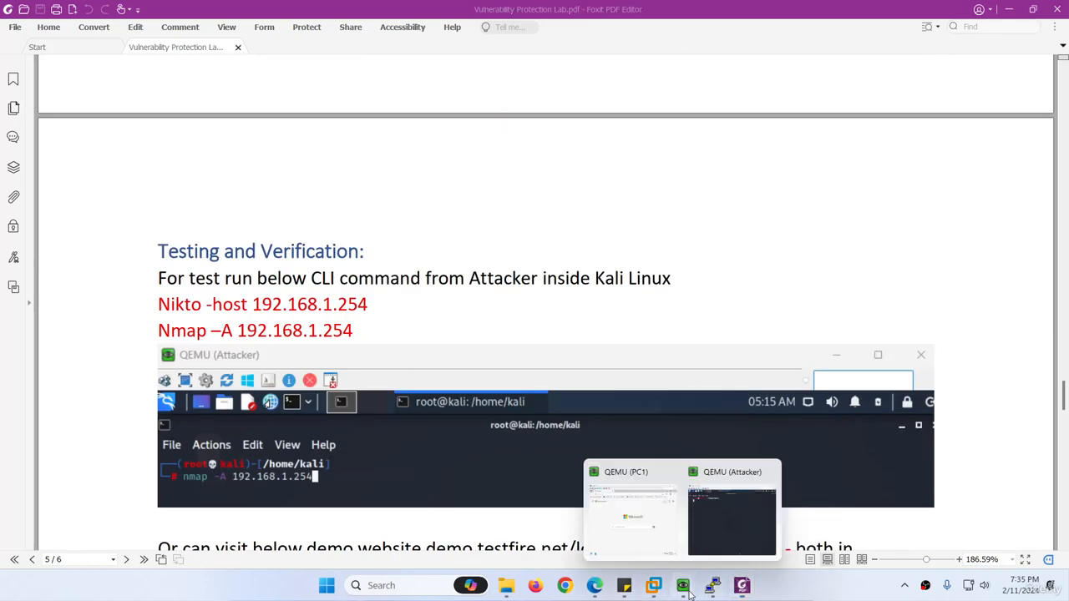
pyautogui.click(728, 526)
pyautogui.write('n')
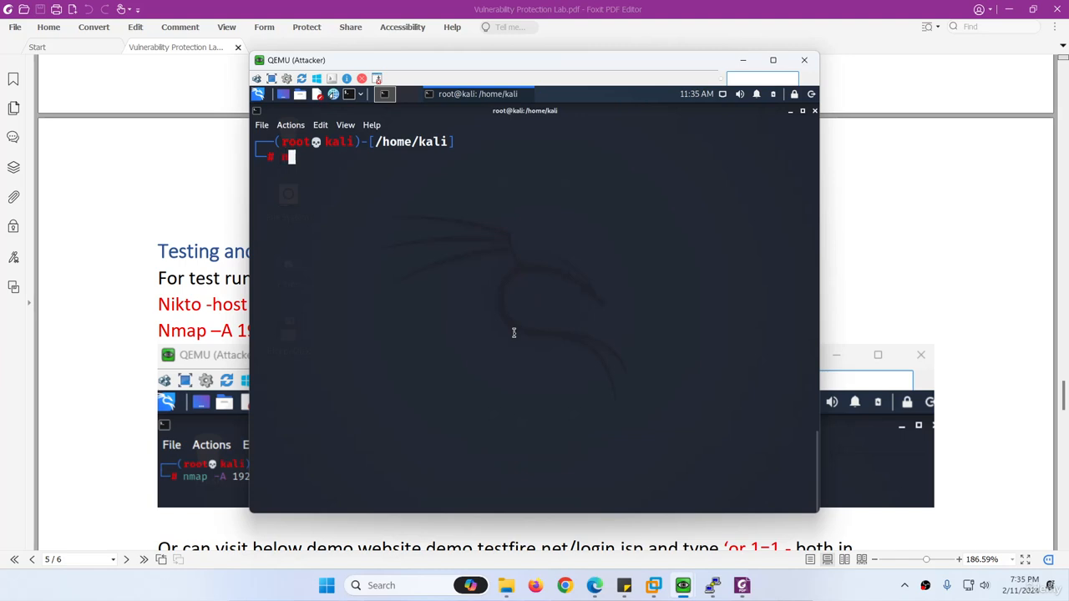
pyautogui.write('ikto -host')
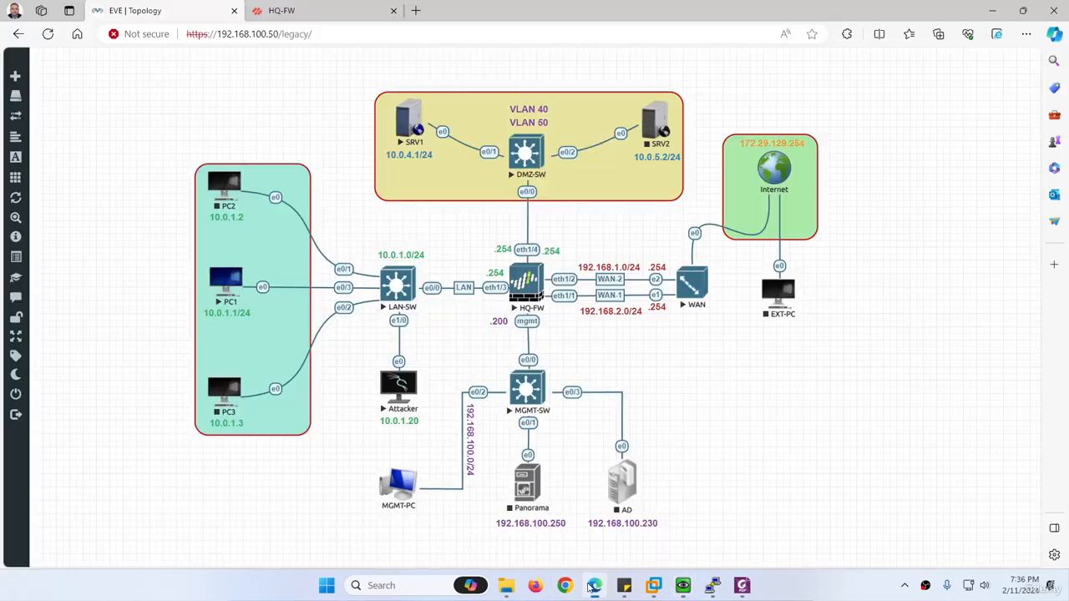
pyautogui.click(594, 585)
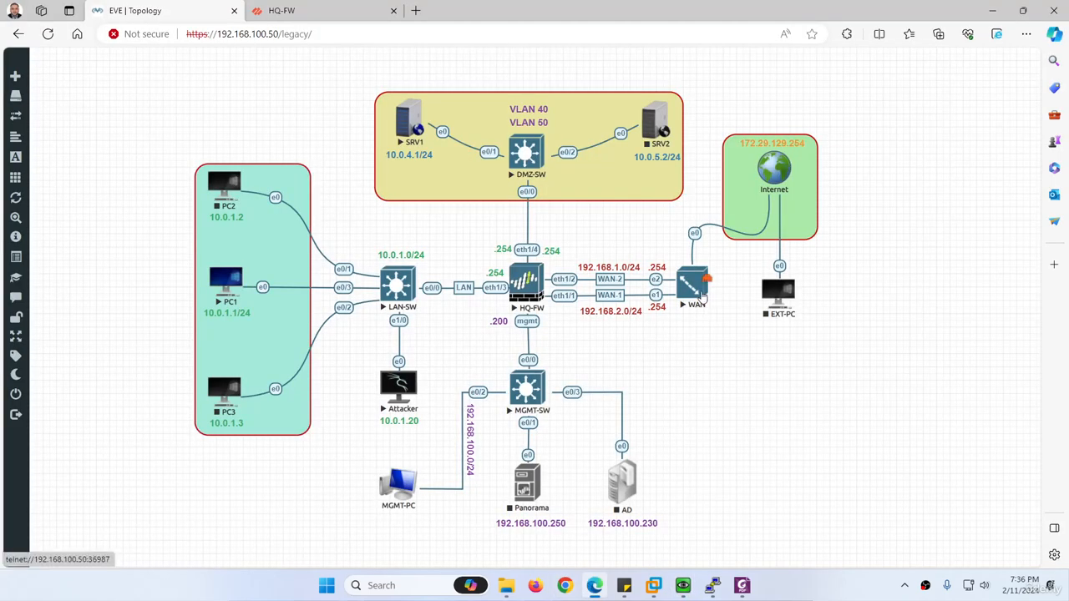
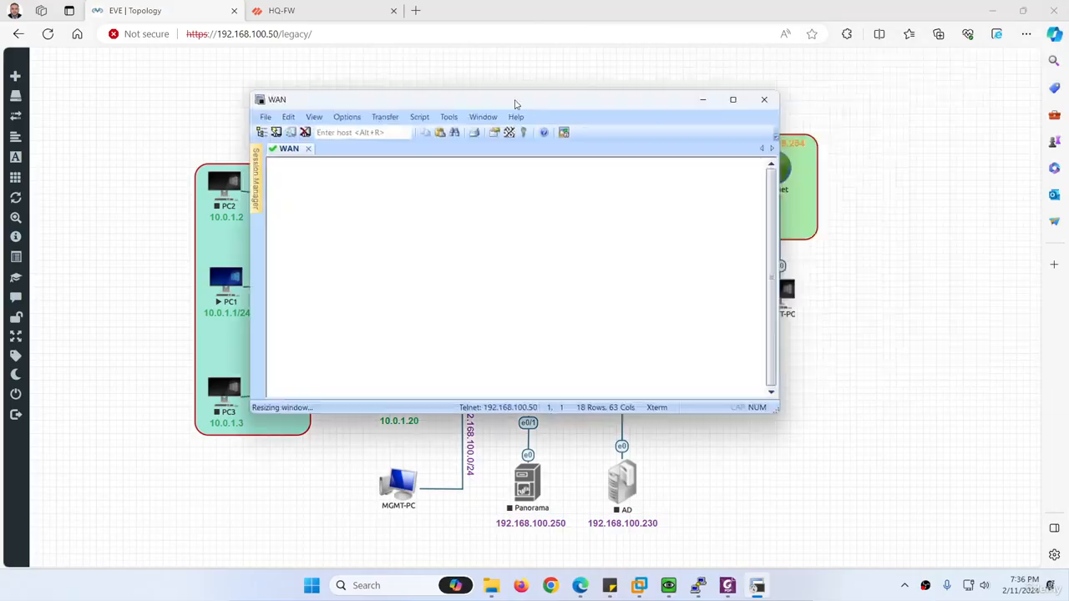
# - Look up the LAN1 interface address on the WAN router's maximized pfSense console and disconnect the session
pyautogui.moveTo(515, 104); pyautogui.dragTo(476, 92)
pyautogui.doubleClick(477, 93)
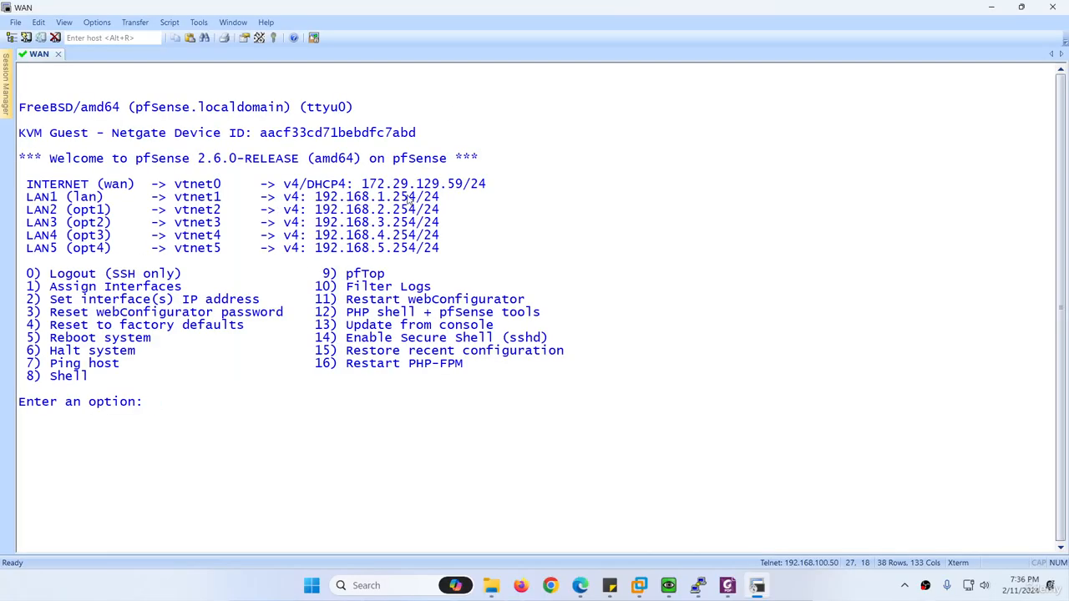
pyautogui.moveTo(417, 197); pyautogui.dragTo(320, 203)
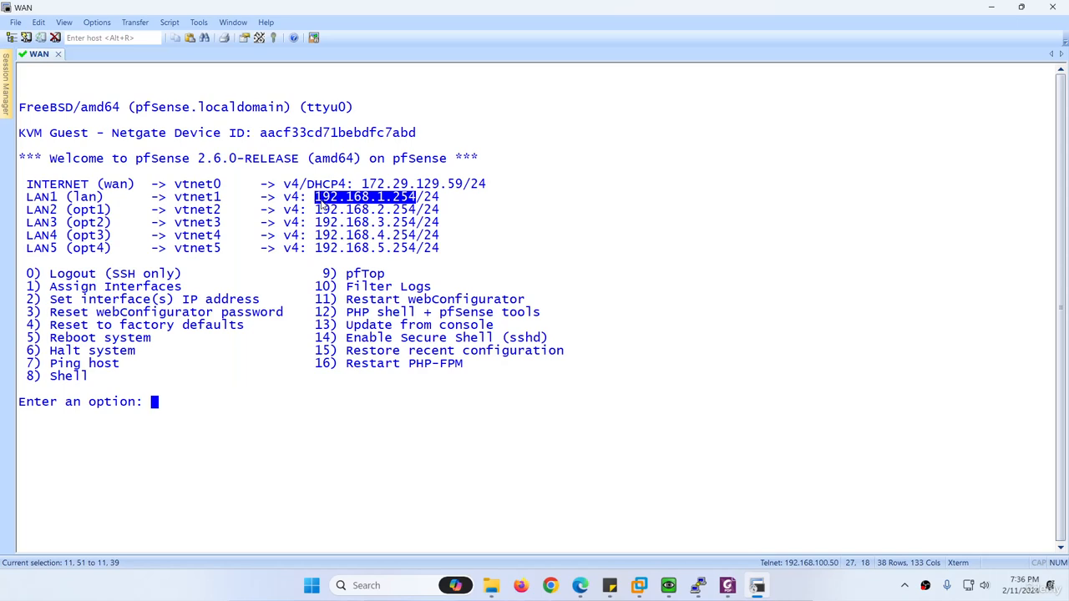
pyautogui.click(1049, 8)
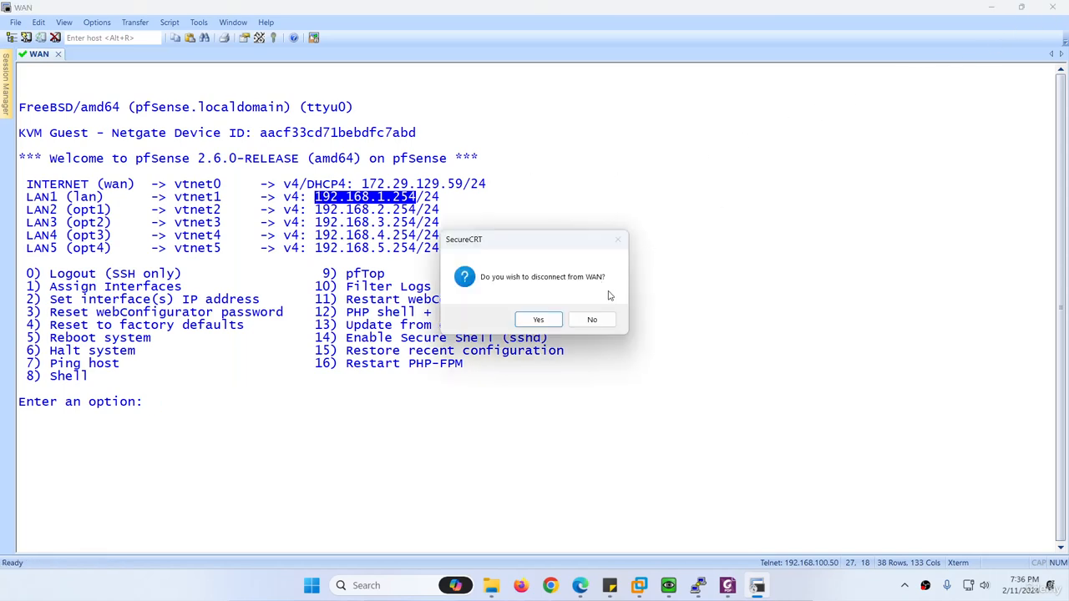
pyautogui.click(539, 320)
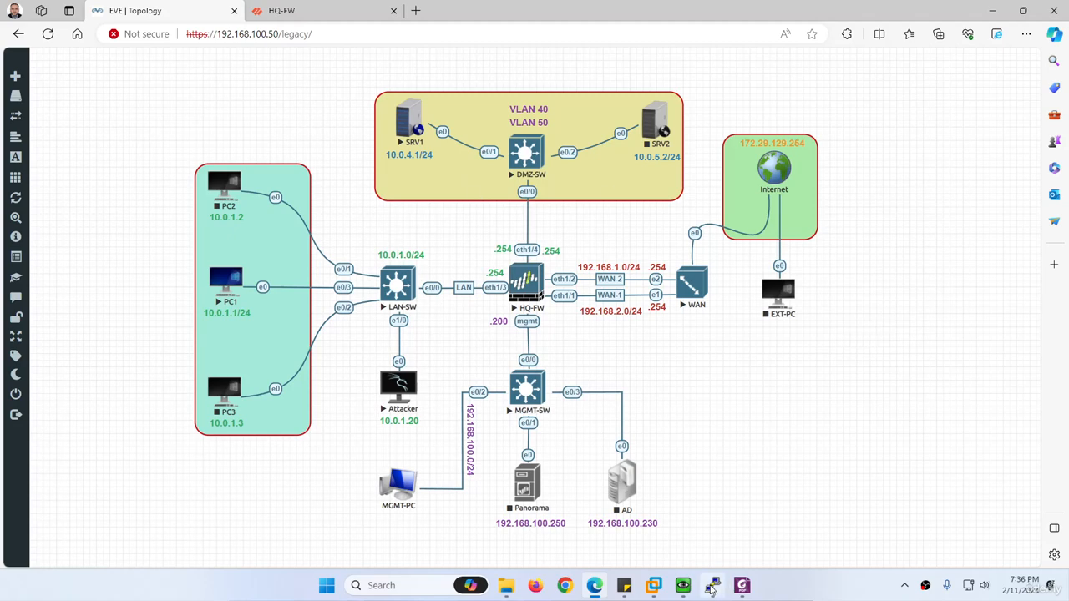
# - Complete the Nikto command in the Attacker machine's terminal with host 192.168.1.254, run the scan, and clear the terminal
pyautogui.moveTo(711, 589)
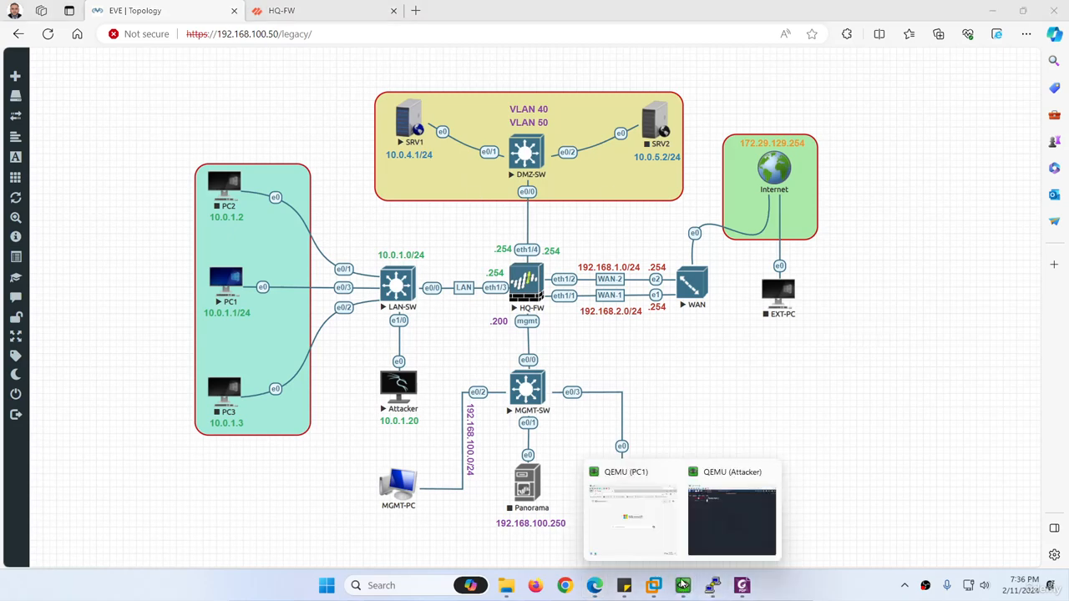
pyautogui.click(725, 535)
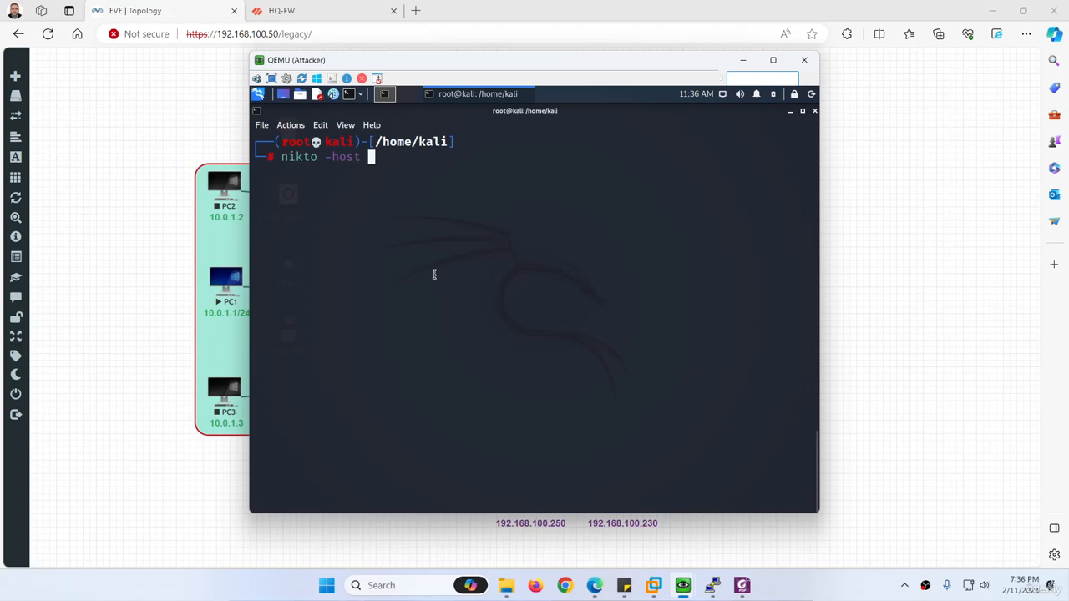
pyautogui.write('192.168.1.254')
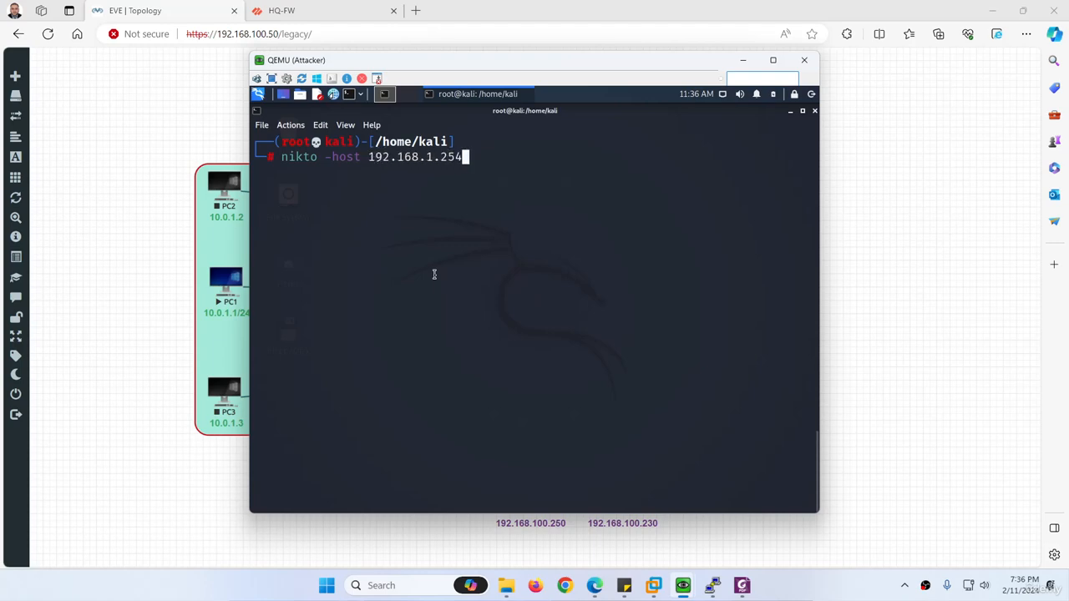
pyautogui.press('Return')
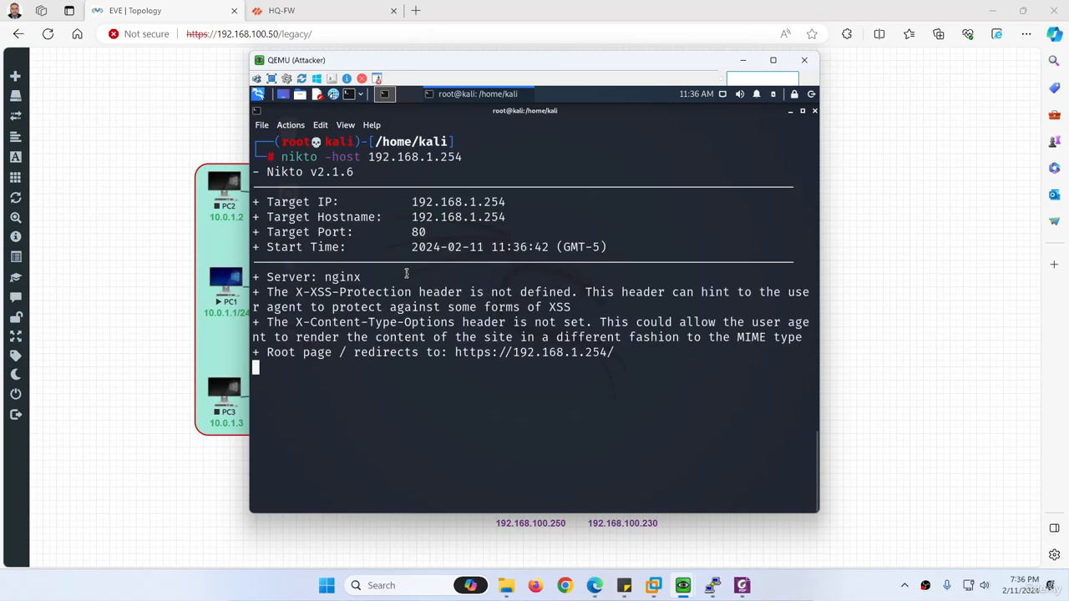
pyautogui.moveTo(433, 65); pyautogui.dragTo(407, 47)
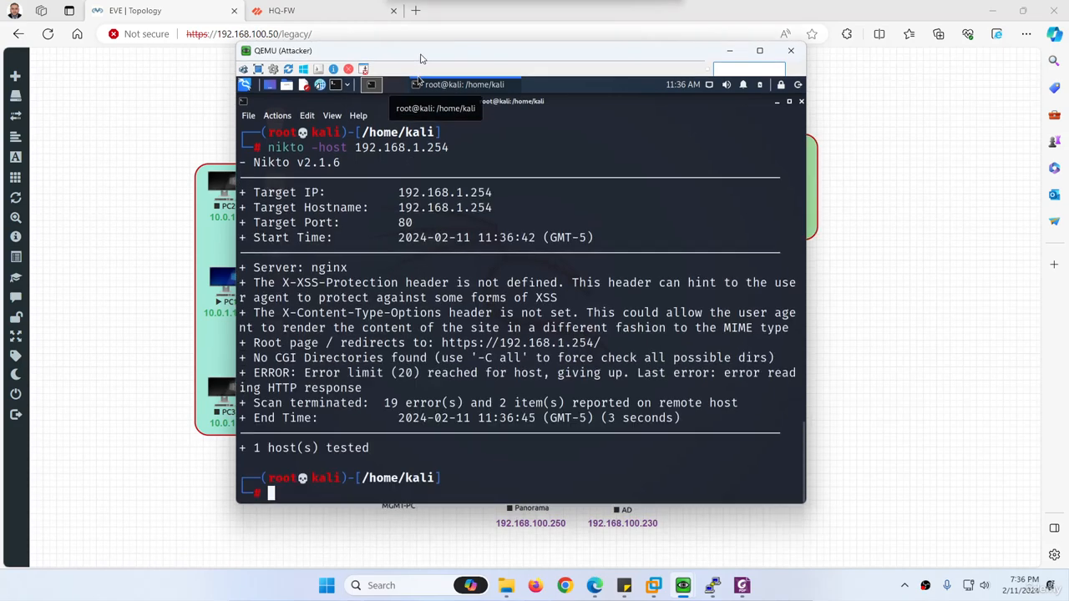
pyautogui.hotkey('ctrl', 'l')
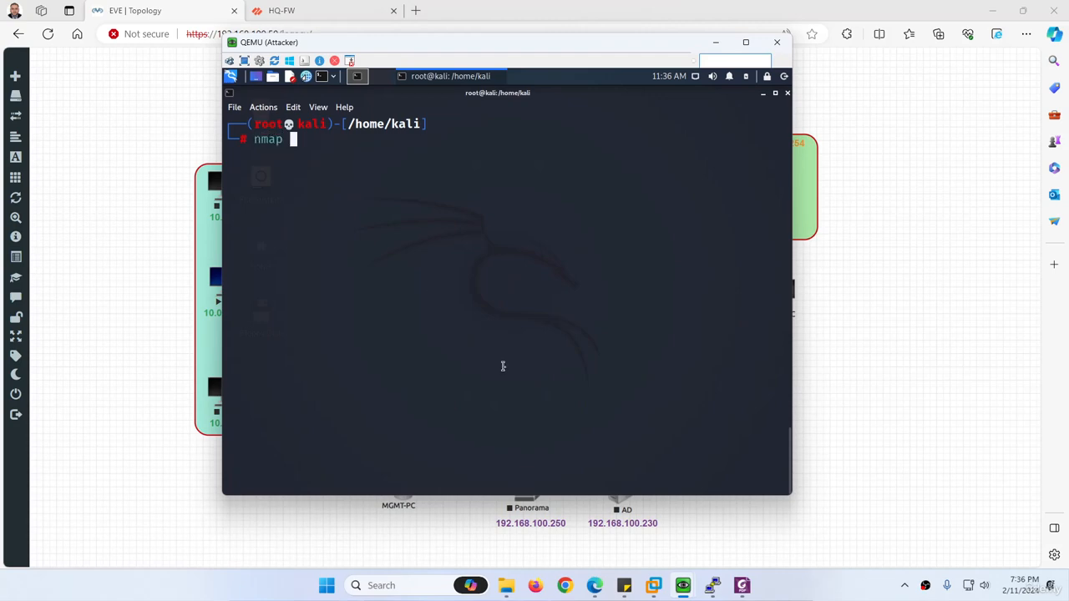
# - Check the Nmap test command in the lab PDF and run an Nmap -A scan of 192.168.1.254 from the Attacker terminal
pyautogui.click(741, 586)
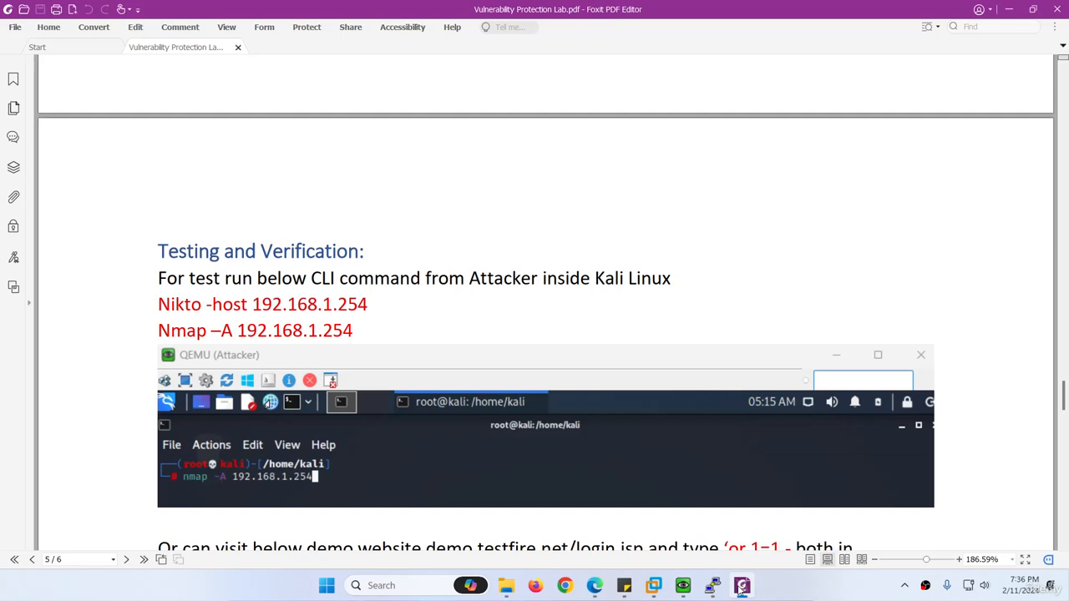
pyautogui.click(741, 585)
pyautogui.write('-a')
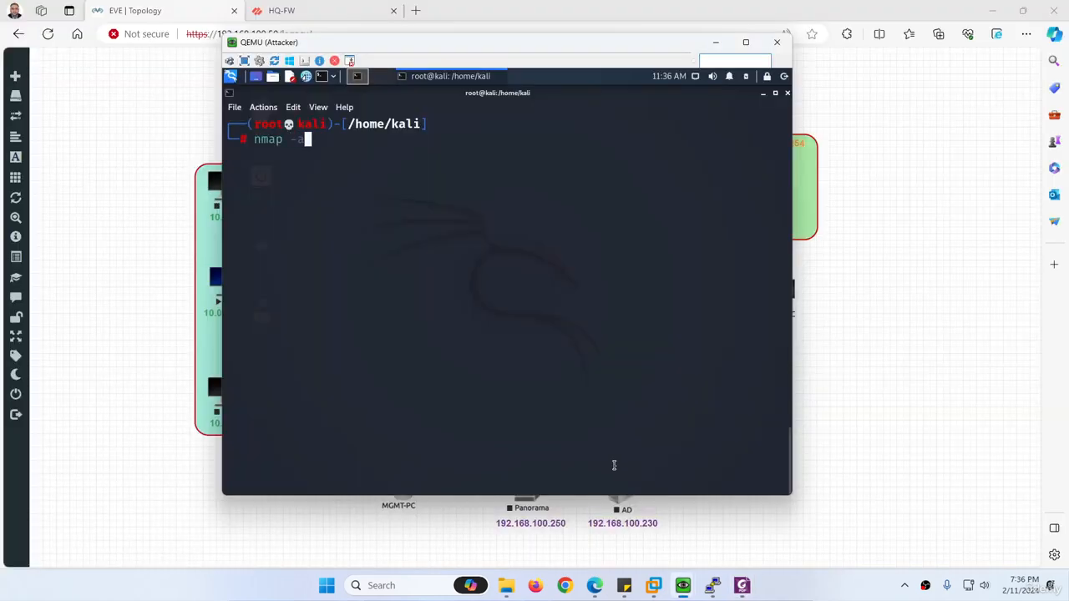
pyautogui.press('BackSpace')
pyautogui.write('A 192.168.')
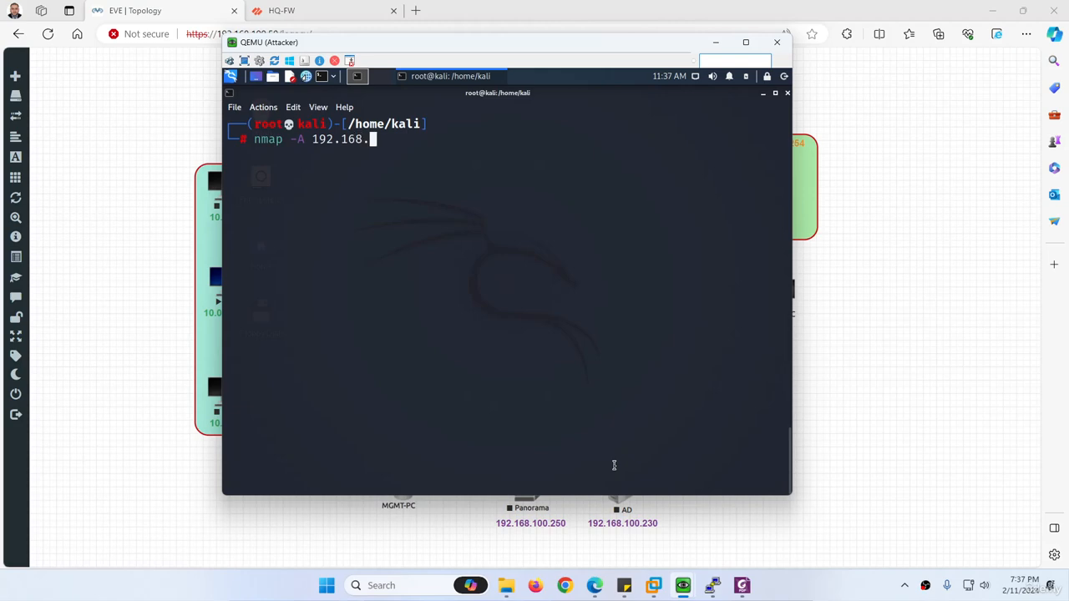
pyautogui.write('1.254')
pyautogui.press('Return')
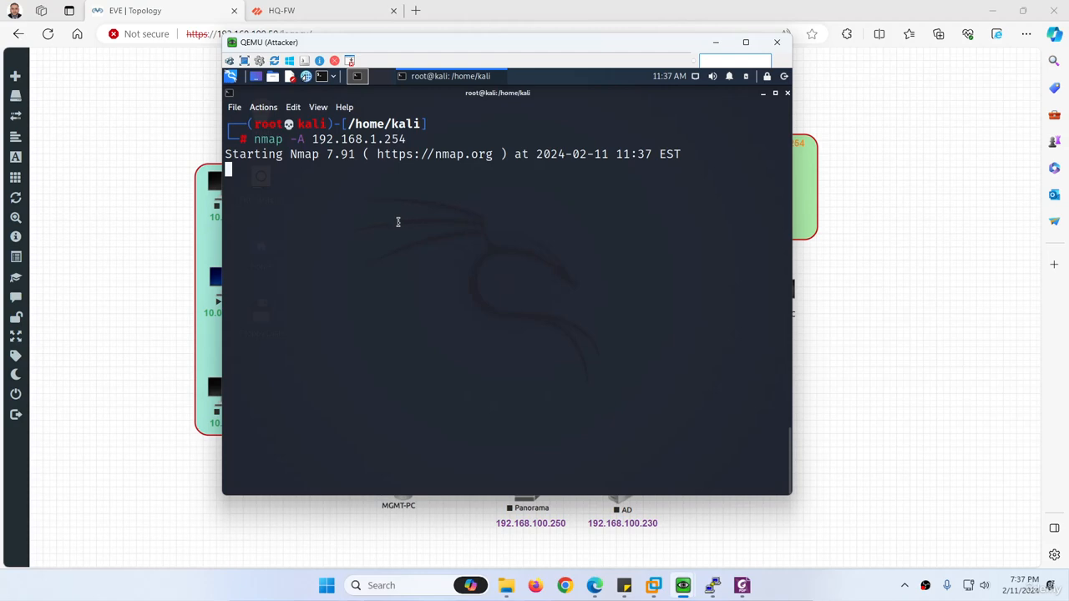
# - Refresh HQ-FW's Threat log and compare the vulnerability entries' source and destination addresses with the EVE topology
pyautogui.click(318, 13)
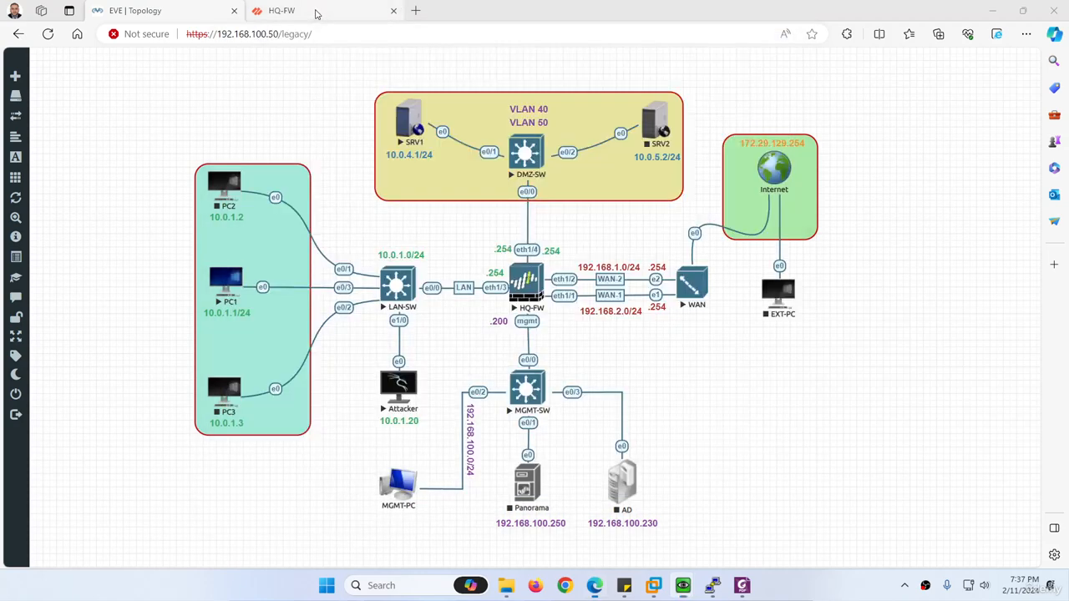
pyautogui.click(877, 392)
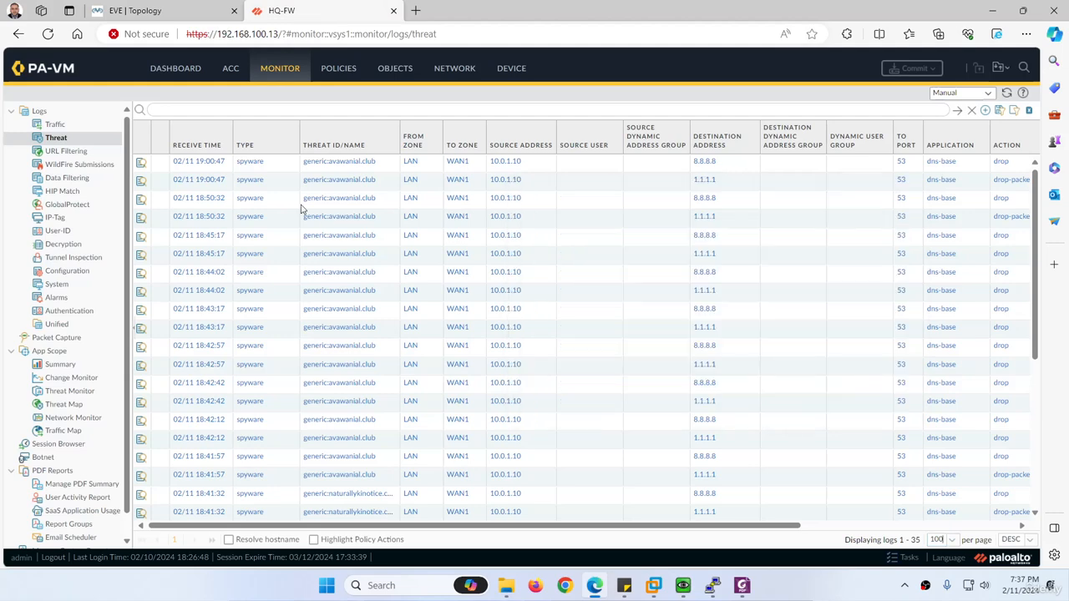
pyautogui.click(1006, 93)
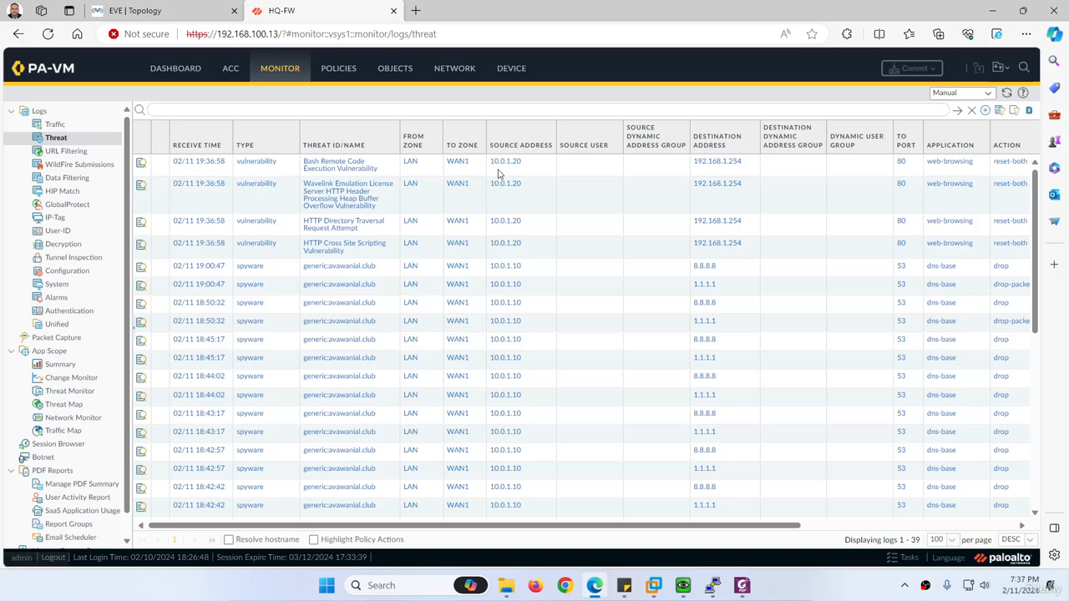
pyautogui.click(134, 10)
pyautogui.click(332, 12)
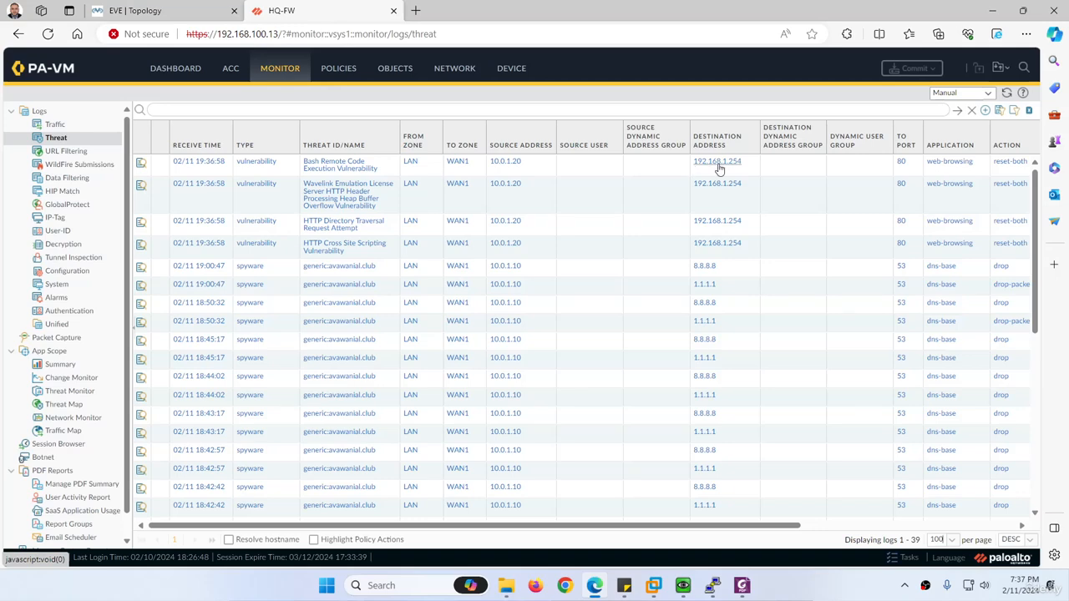
pyautogui.click(133, 10)
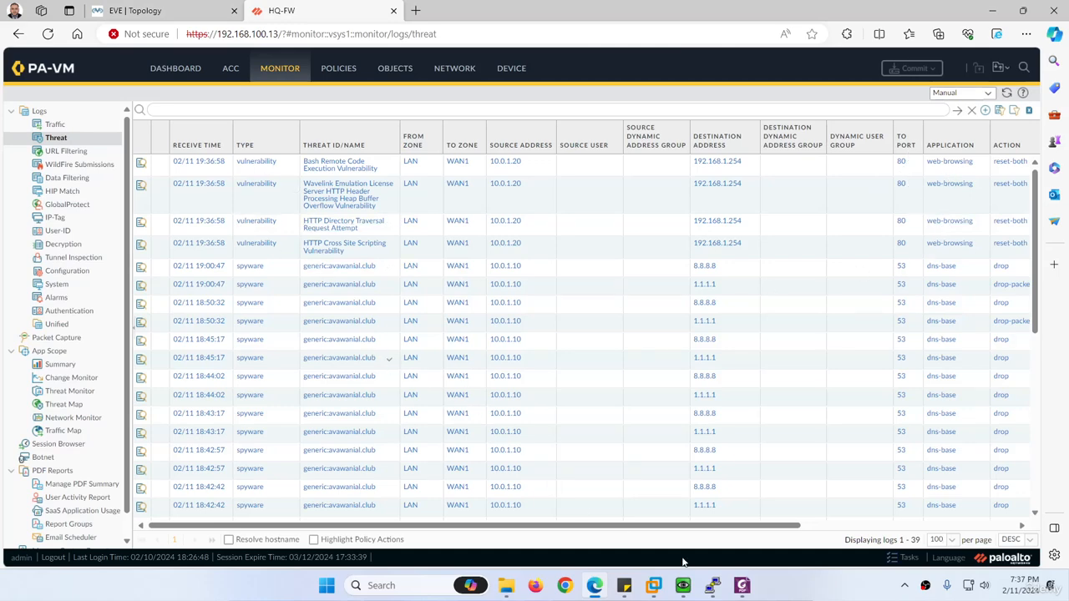
# - Return to the Attacker machine's terminal, clear it, and enter the start of a new scan command, nmap -v --script
pyautogui.moveTo(709, 588)
pyautogui.click(719, 526)
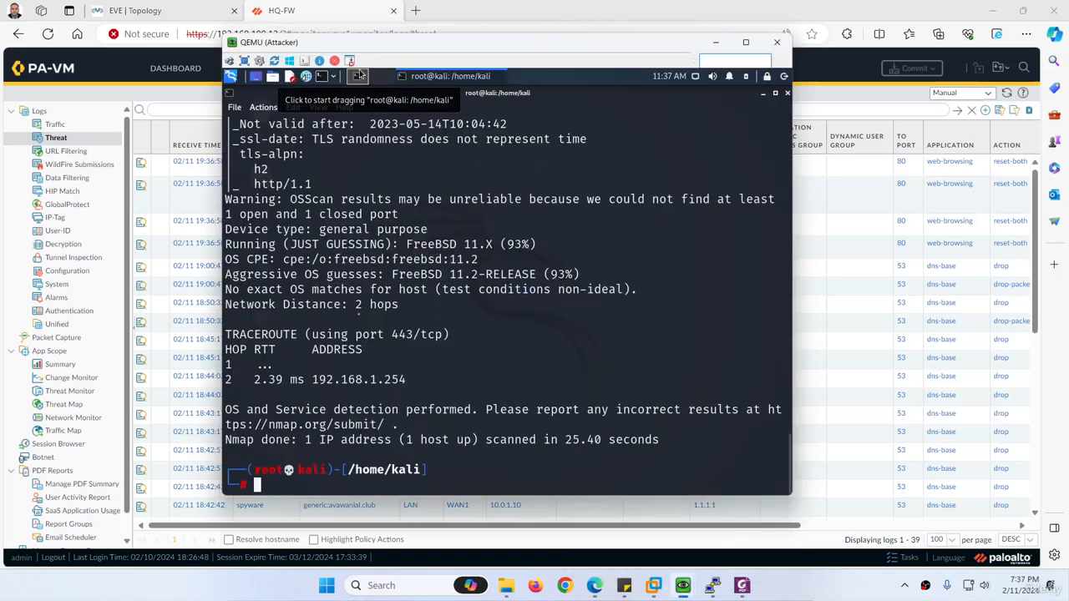
pyautogui.hotkey('ctrl', 'l')
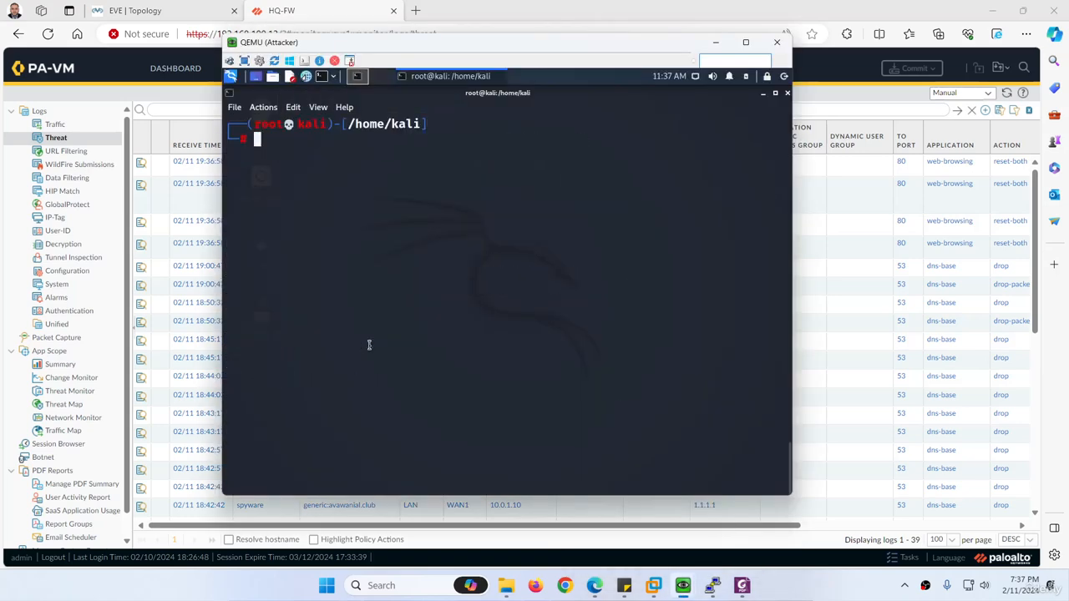
pyautogui.write('na')
pyautogui.write('ap -A 192.168.1.254')
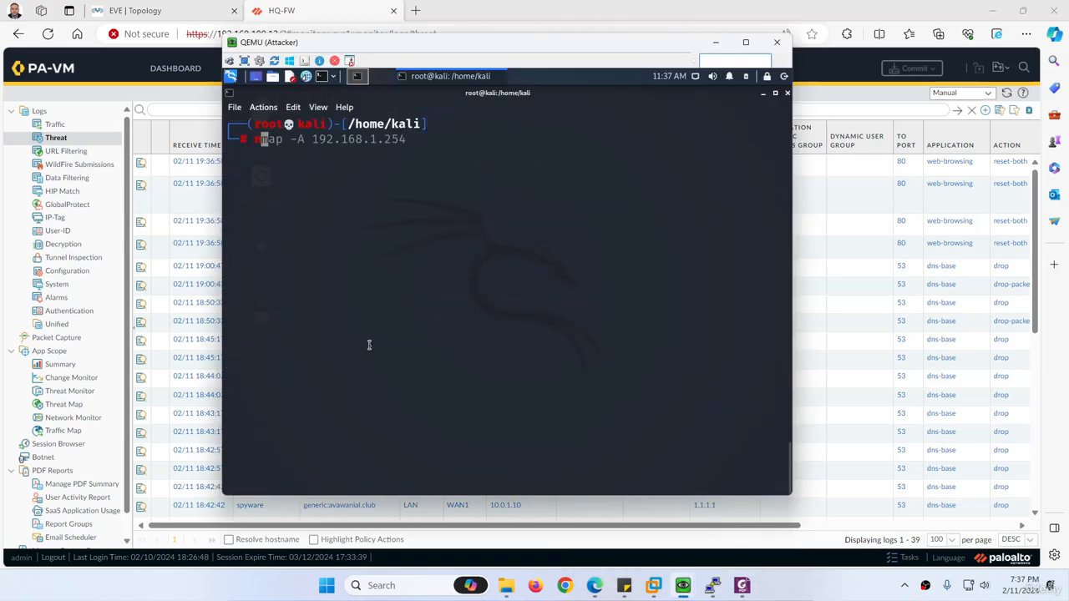
pyautogui.press('Left')
pyautogui.press('Left')
pyautogui.press('Left')
pyautogui.press('Left')
pyautogui.press('Left')
pyautogui.press('Left')
pyautogui.press('Left')
pyautogui.press('Left')
pyautogui.press('Left')
pyautogui.press('Left')
pyautogui.press('Left')
pyautogui.press('Left')
pyautogui.press('Left')
pyautogui.press('Left')
pyautogui.press('Left')
pyautogui.hotkey('ctrl', 'k')
pyautogui.write('v --')
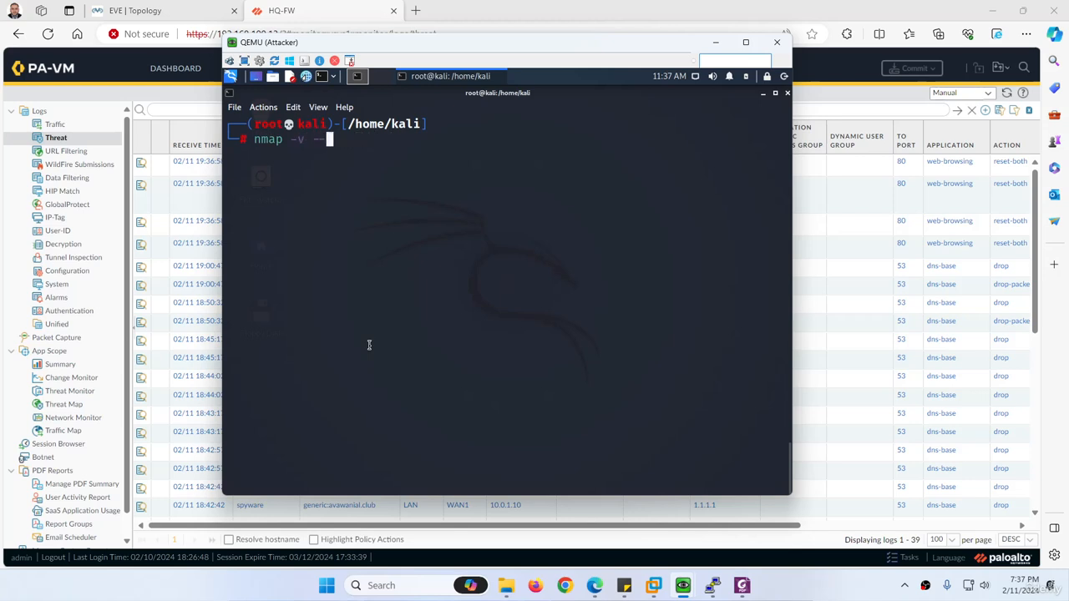
pyautogui.write('script vuln 192.168.')
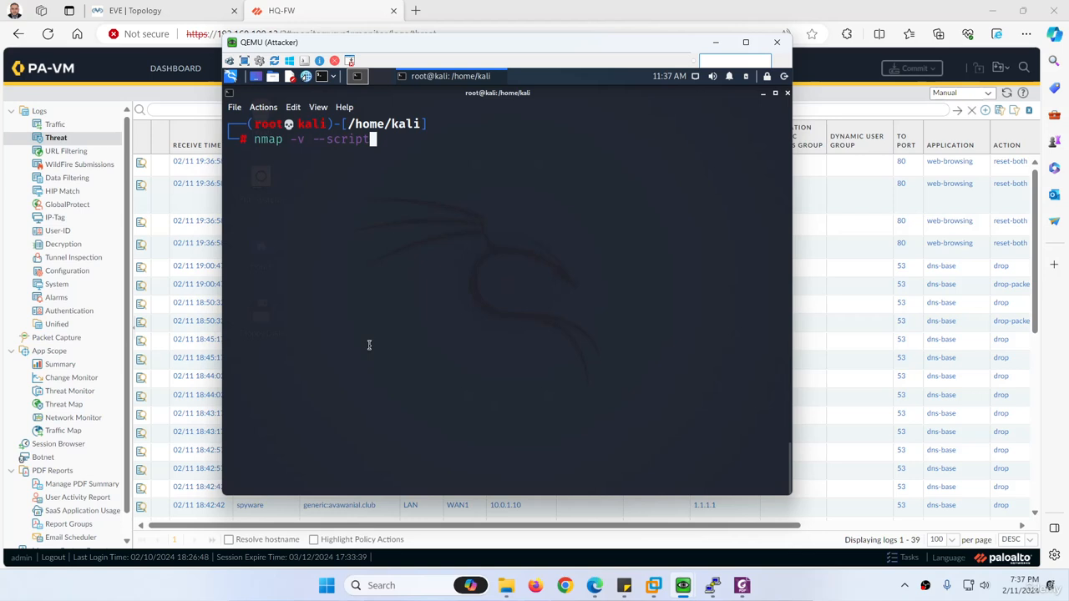
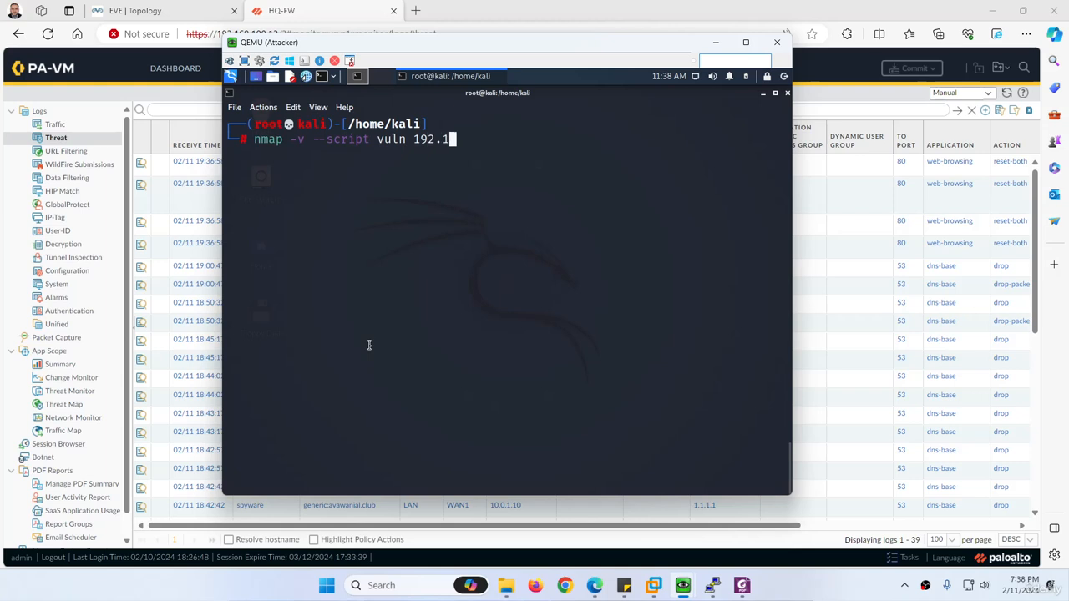
# - Complete the Nmap command with the vuln script against 192.168.1.254 and run the scan from the Attacker terminal
pyautogui.write('1.254')
pyautogui.press('Return')
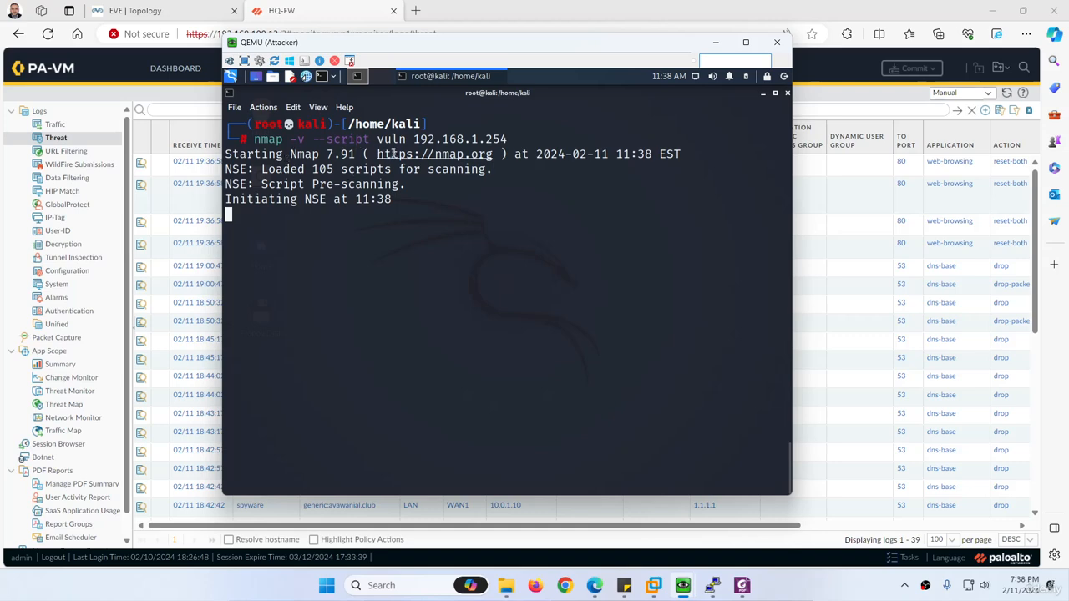
# - Return to HQ-FW's Threat log and refresh it to check for vulnerability entries from the Nmap scans of 192.168.1.254
pyautogui.click(716, 42)
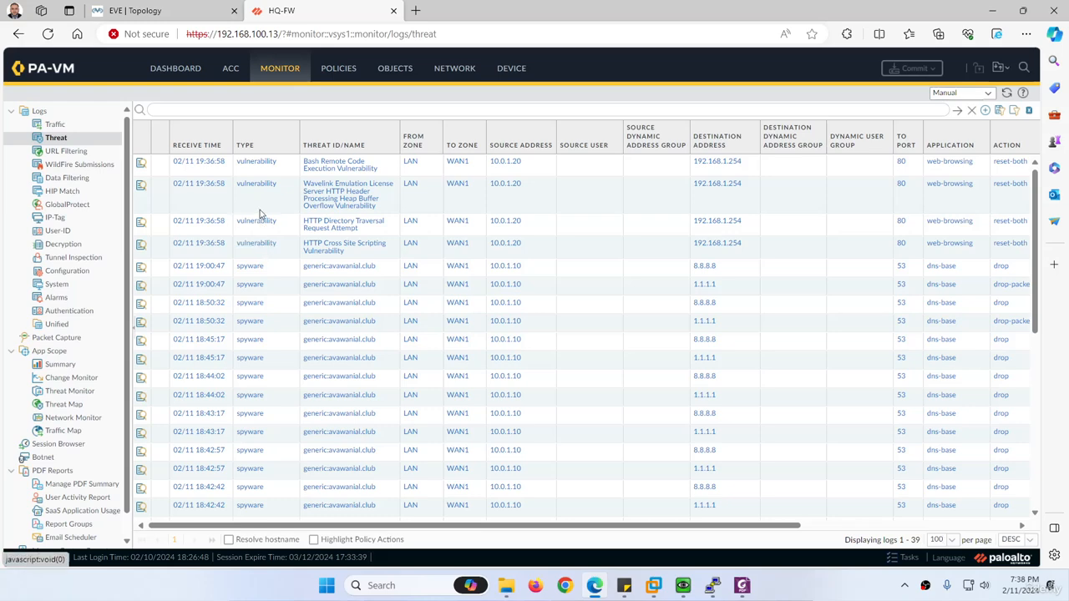
pyautogui.click(1007, 94)
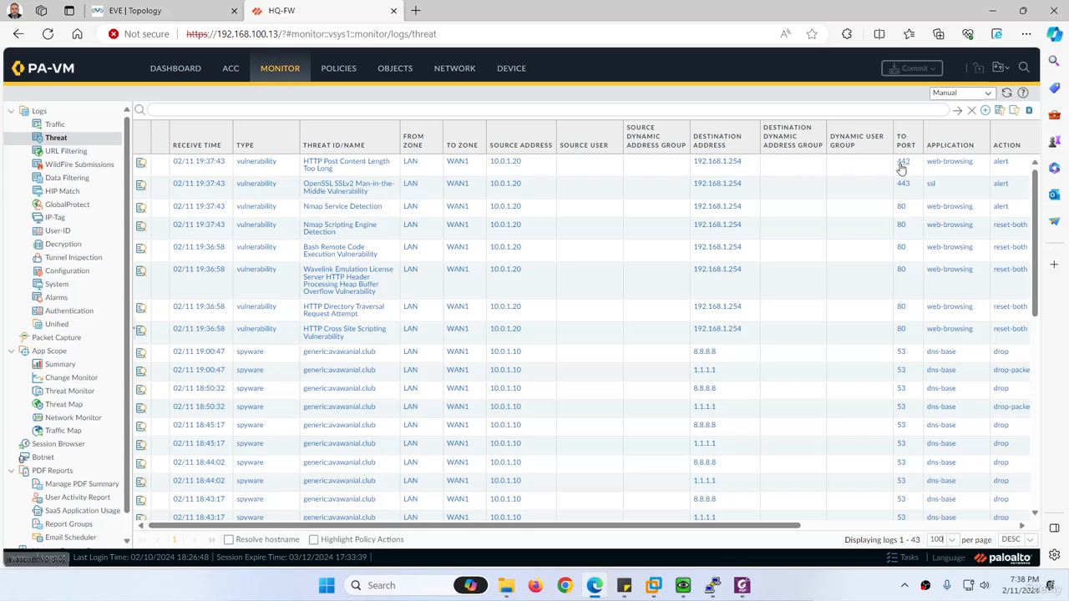
pyautogui.click(1008, 95)
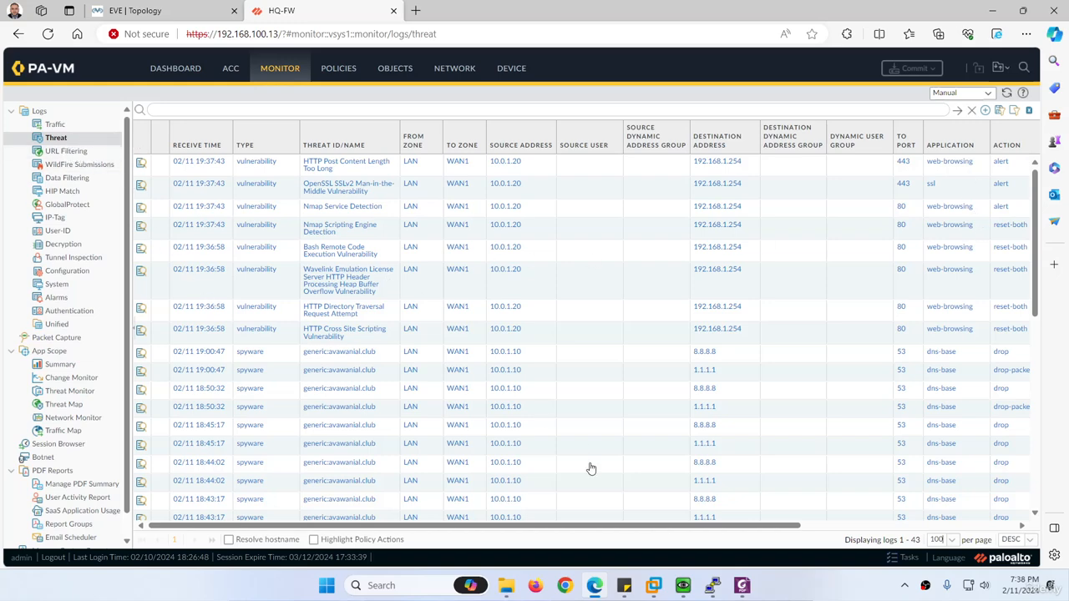
pyautogui.moveTo(711, 578)
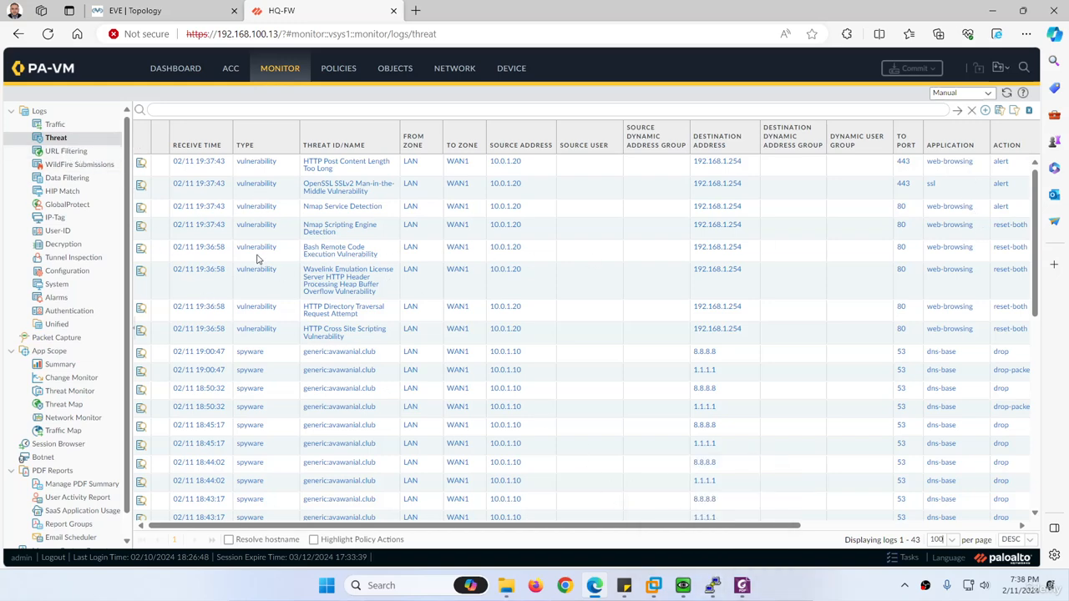
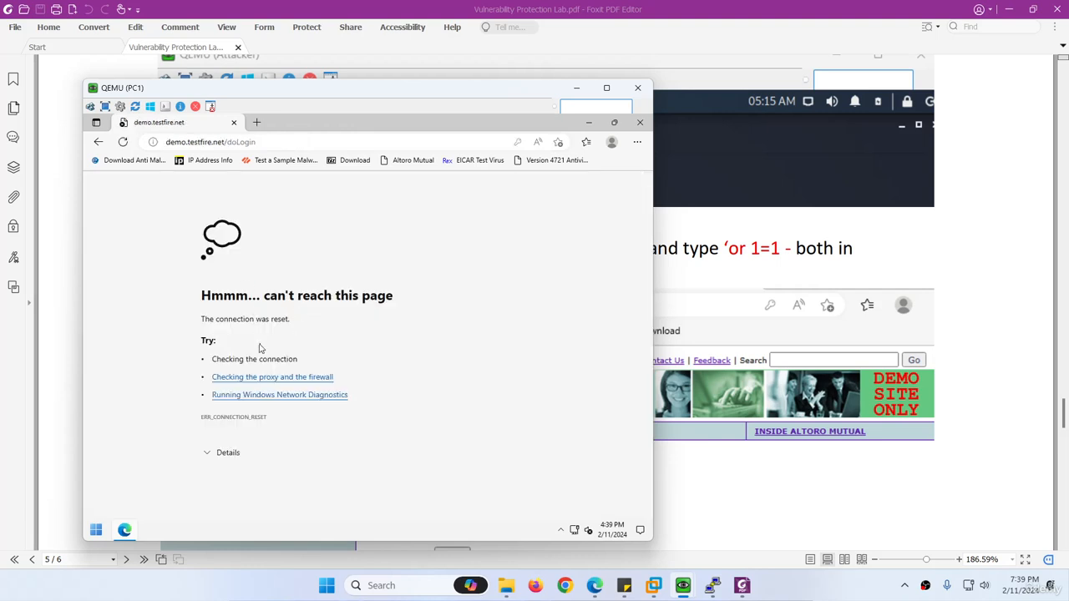
# - Examine the response to PC1's demo.testfire.net login attempt and refresh HQ-FW's Threat log in Edge to check for the SQL injection entry
pyautogui.moveTo(201, 320); pyautogui.dragTo(293, 323)
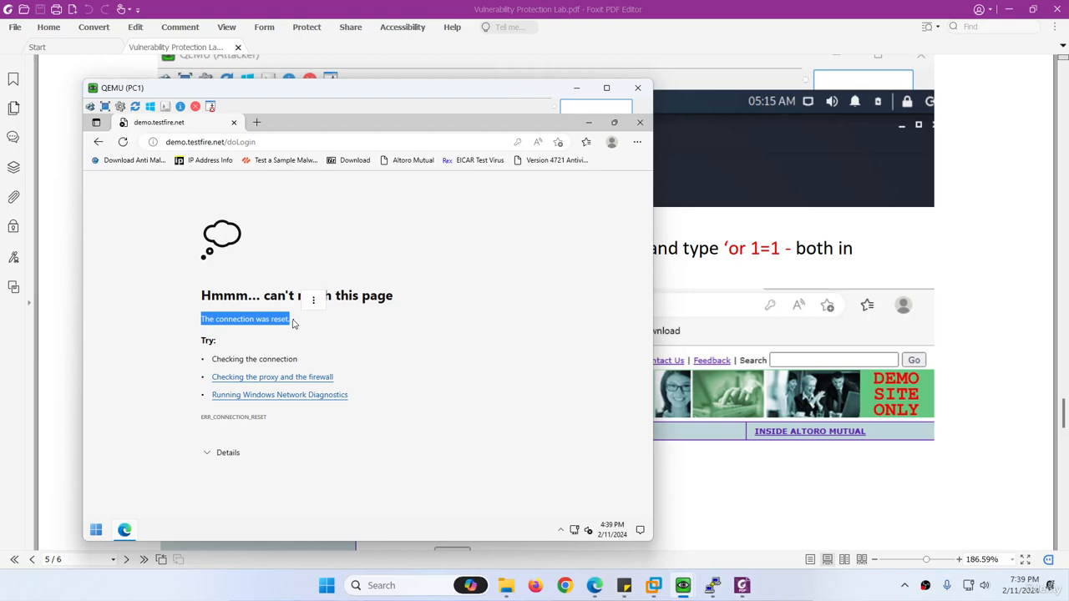
pyautogui.click(593, 586)
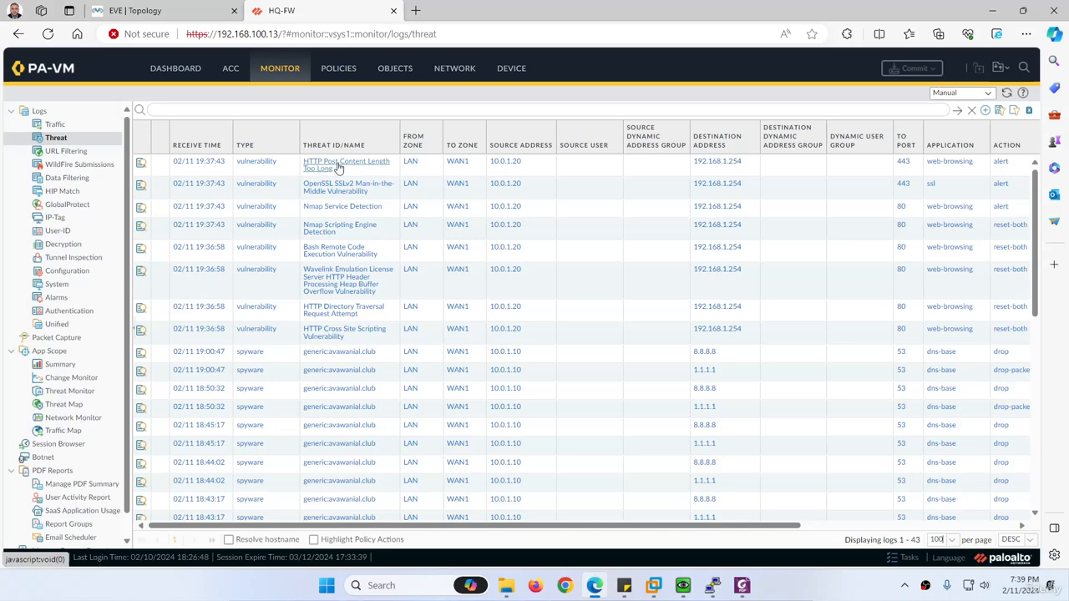
pyautogui.click(1006, 93)
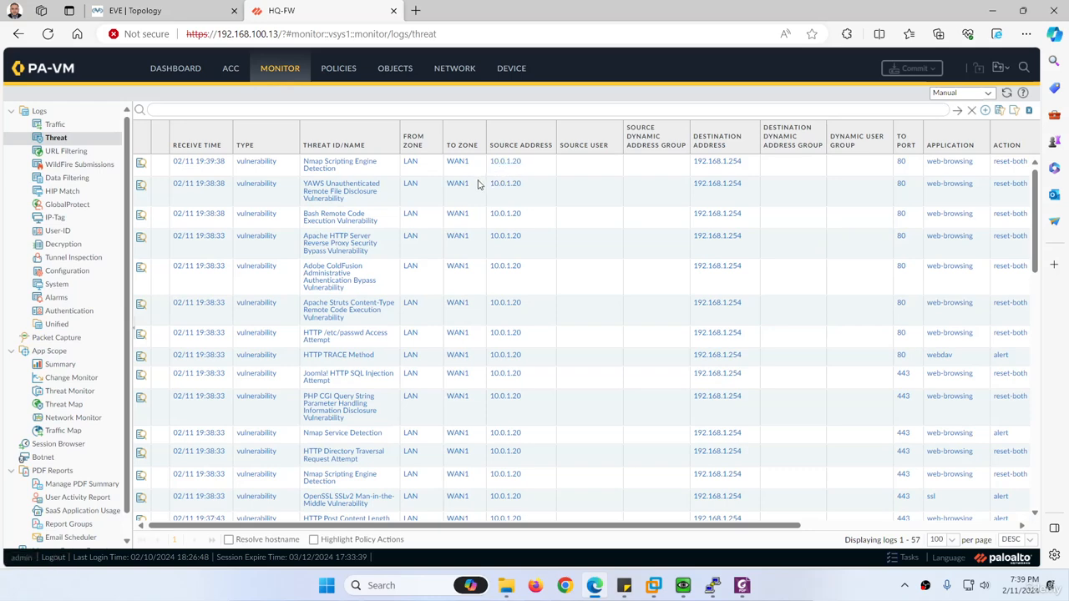
pyautogui.click(1006, 94)
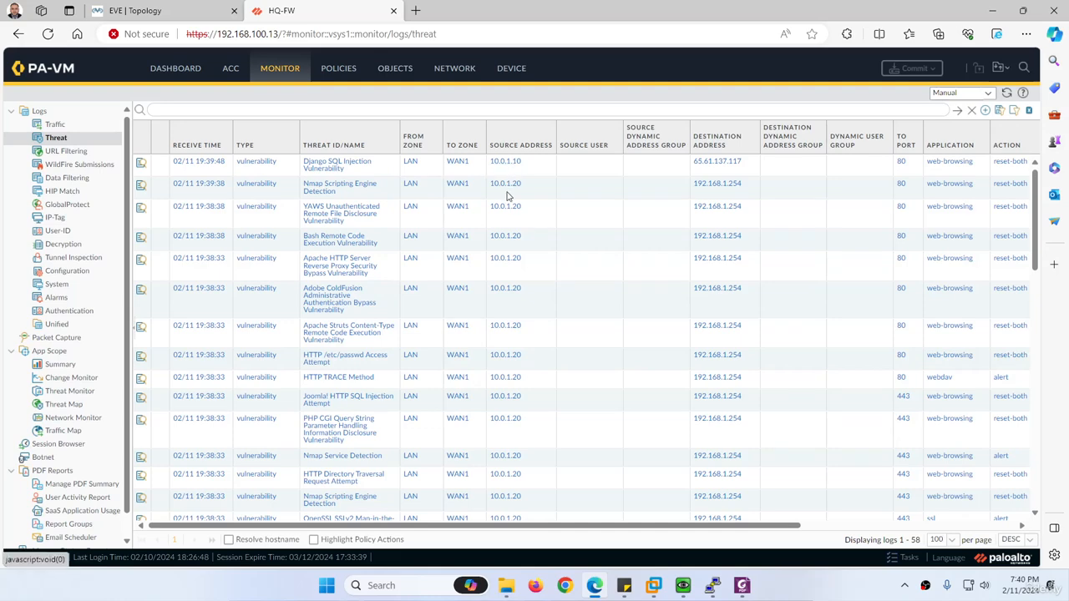
# - Review PC1 in the EVE topology and its demo.testfire.net login page, and return to HQ-FW's Threat log
pyautogui.click(171, 7)
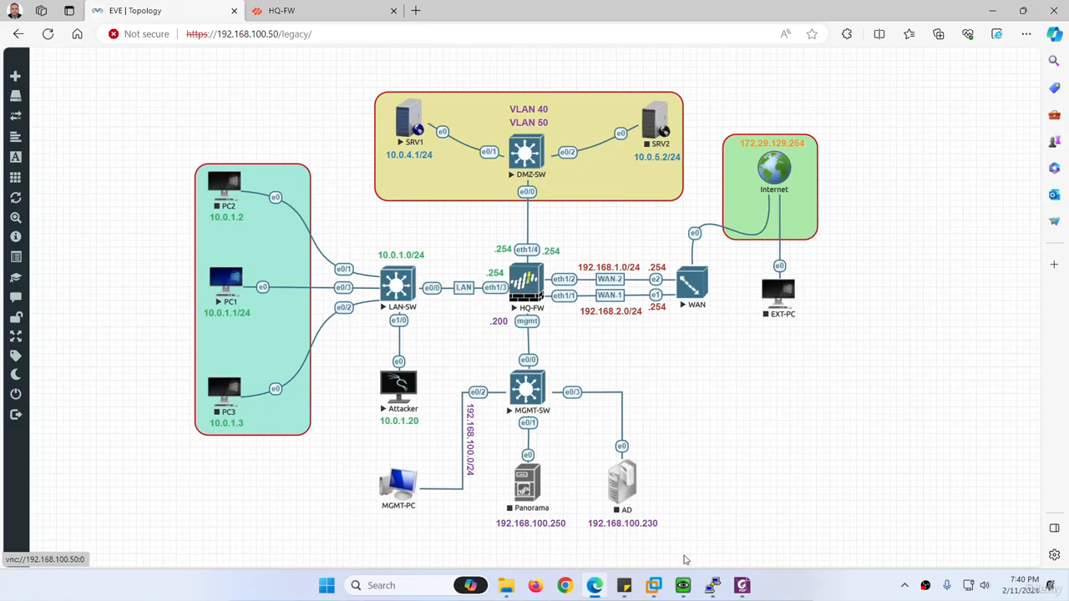
pyautogui.click(682, 586)
pyautogui.click(632, 531)
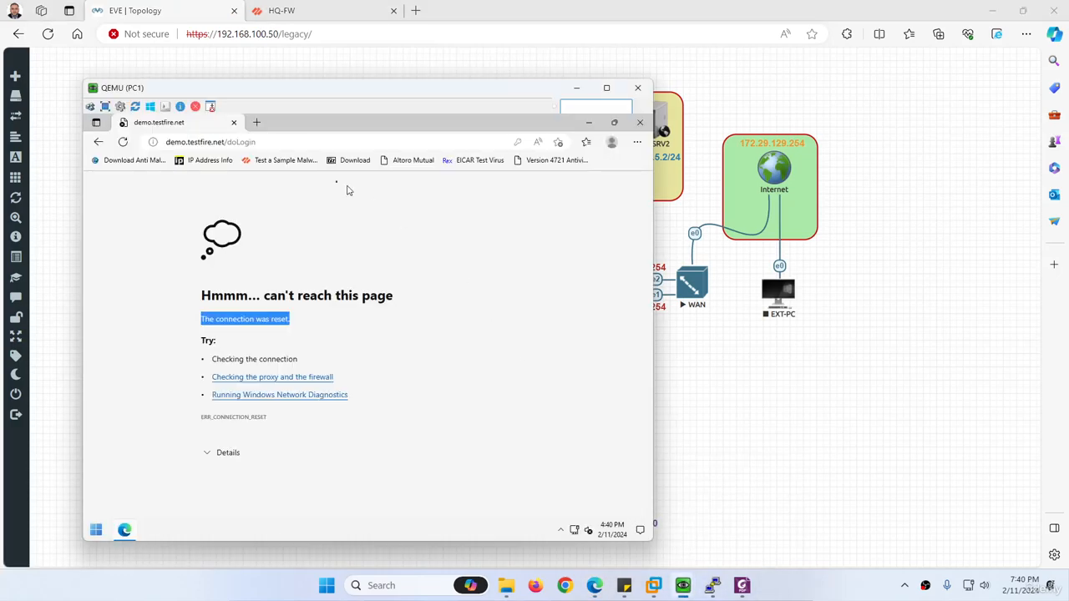
pyautogui.click(281, 10)
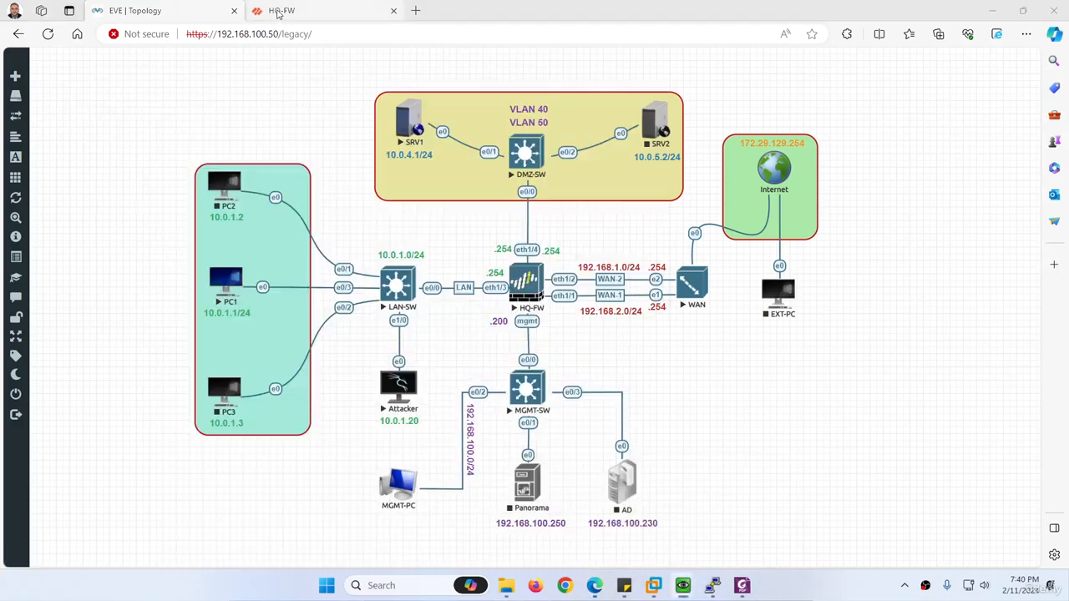
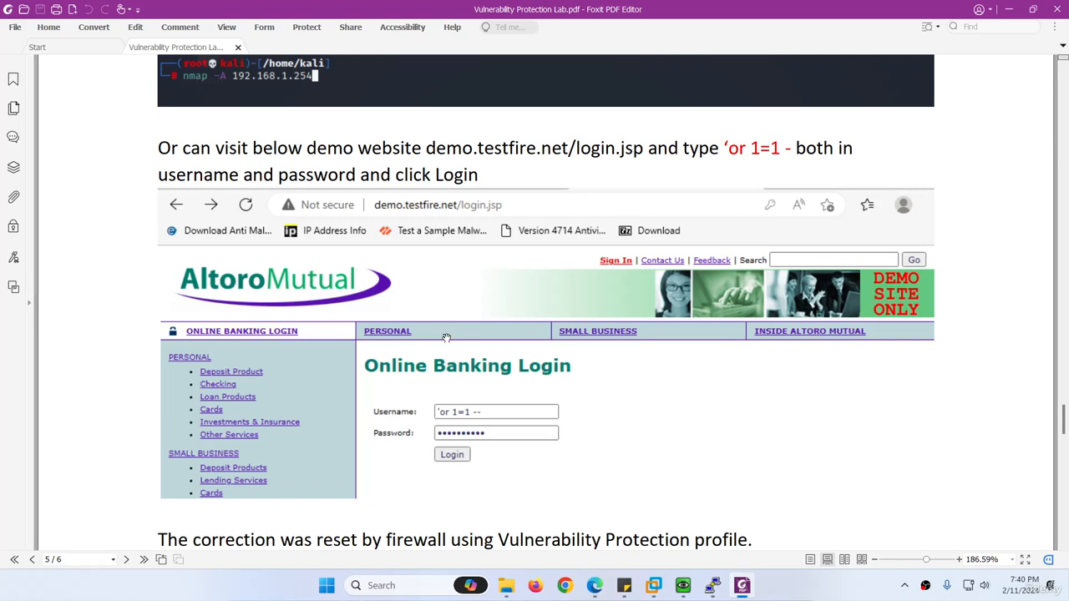
# - Review the Vulnerability Protection Lab PDF's sections on the demo.testfire.net login test, the Threat log check and the show log threat CLI command
pyautogui.scroll(-10, 447, 337)
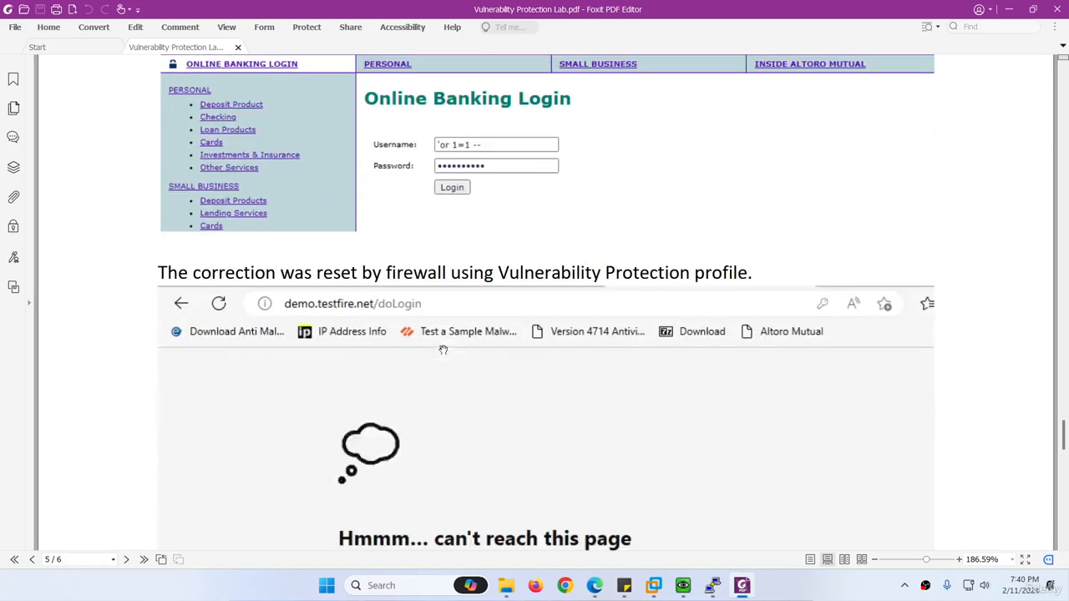
pyautogui.scroll(-8, 463, 326)
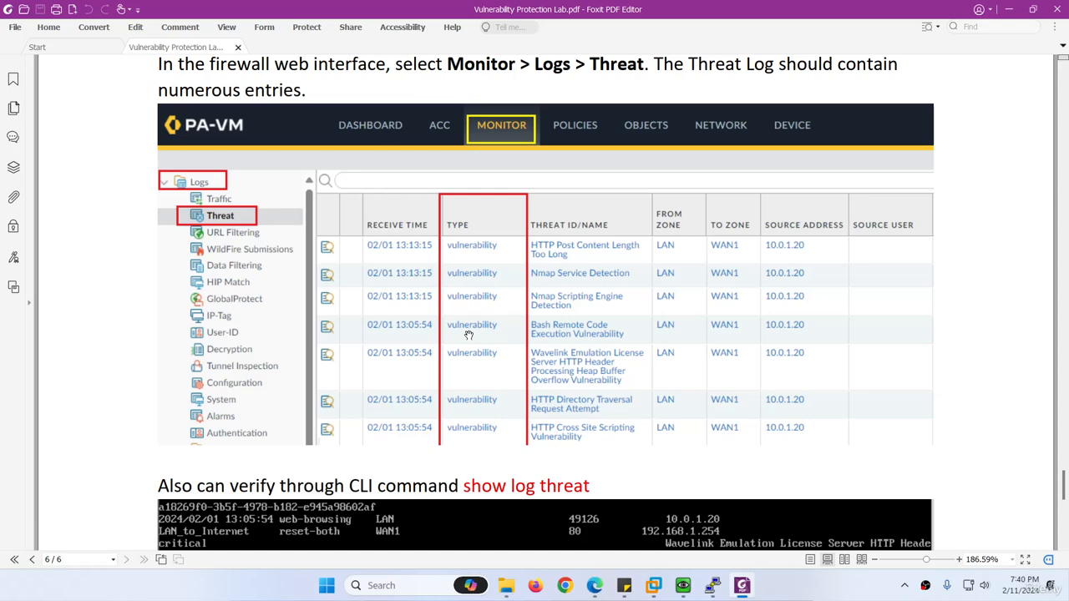
pyautogui.scroll(-3, 468, 334)
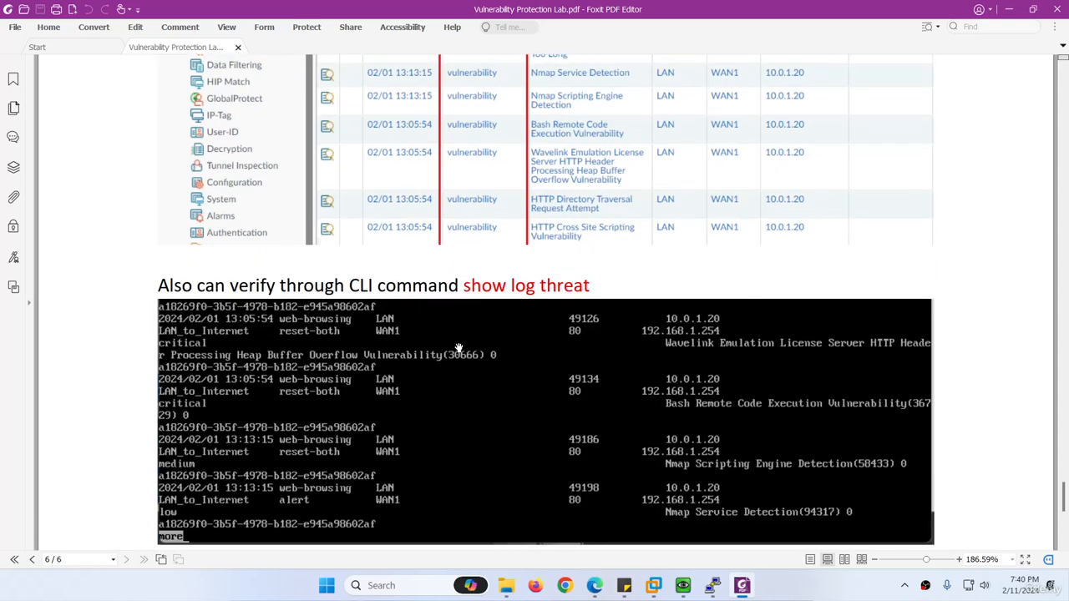
pyautogui.scroll(-1, 476, 337)
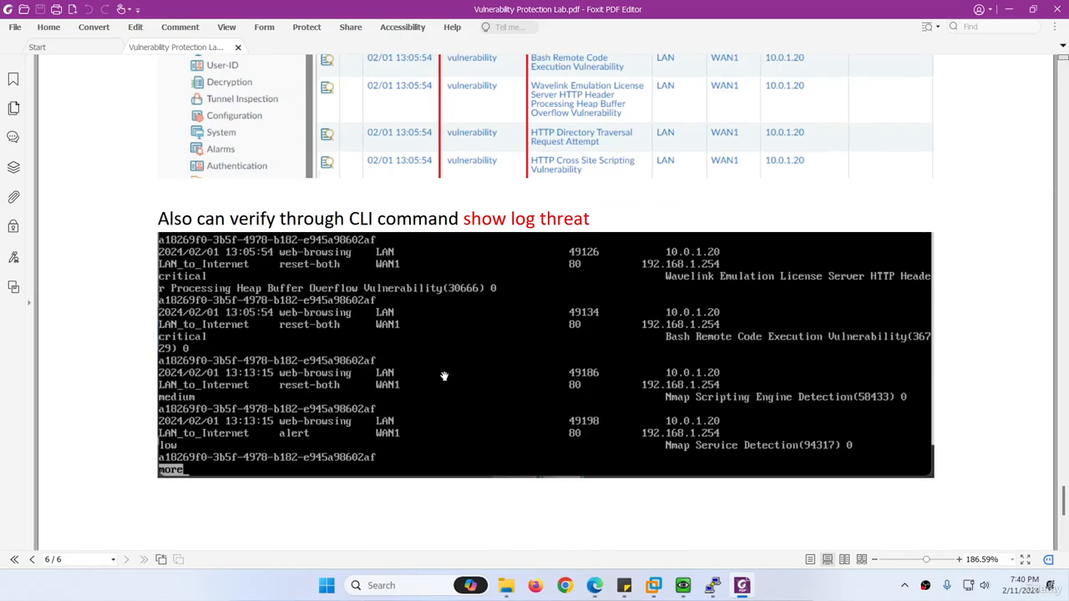
pyautogui.scroll(3, 445, 375)
pyautogui.scroll(-2, 456, 351)
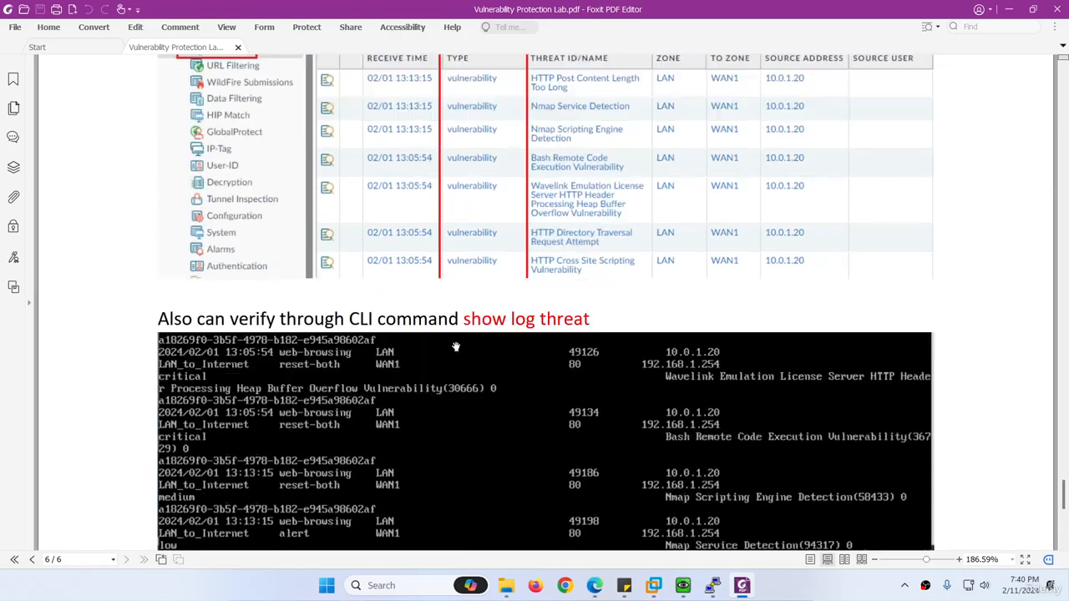
pyautogui.scroll(-5, 457, 371)
pyautogui.scroll(20, 457, 376)
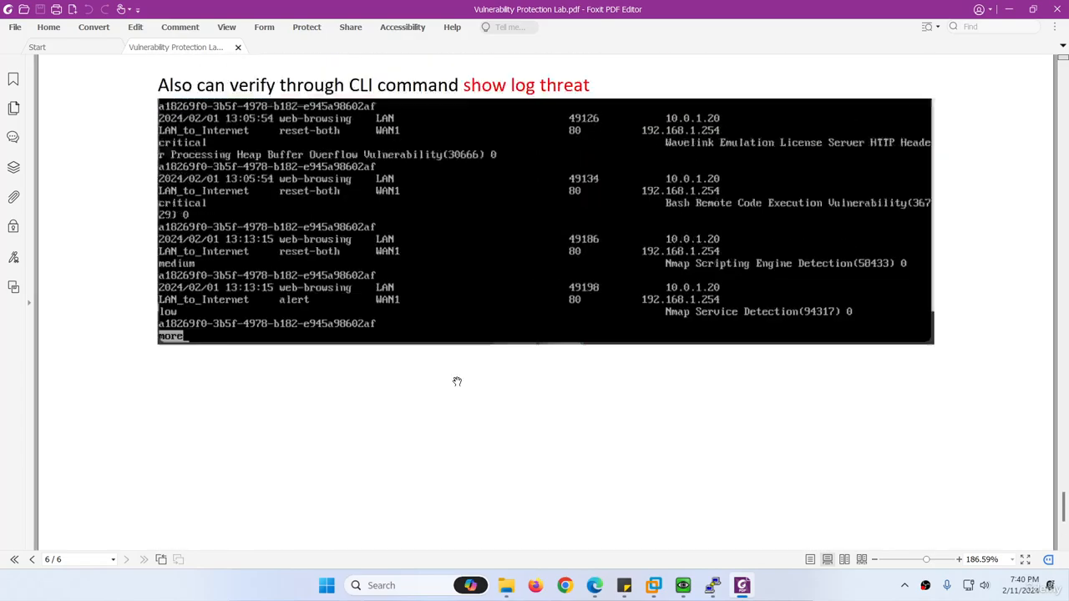
pyautogui.scroll(20, 457, 382)
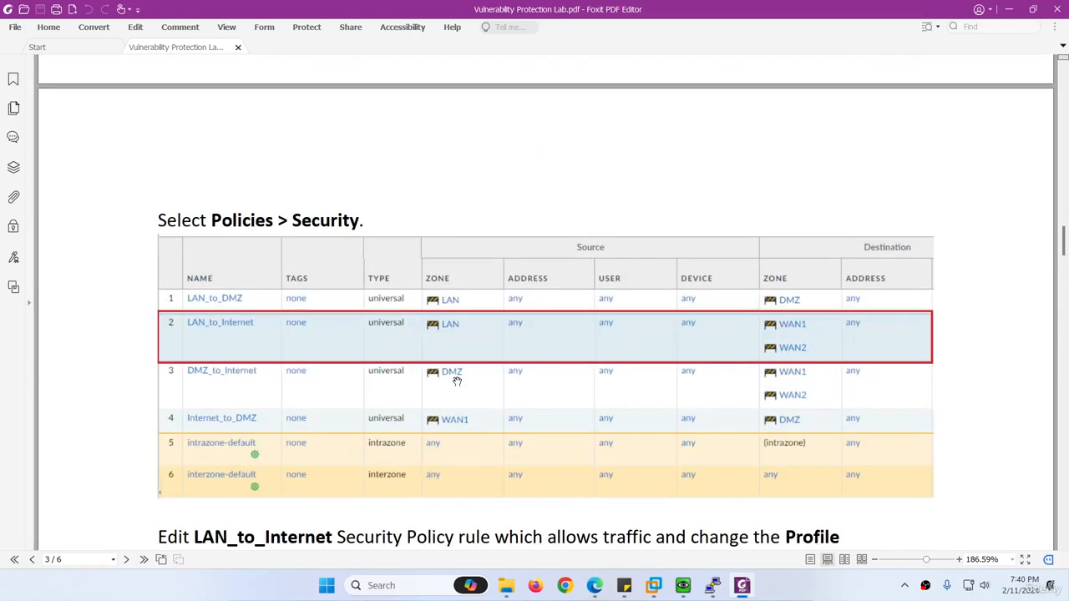